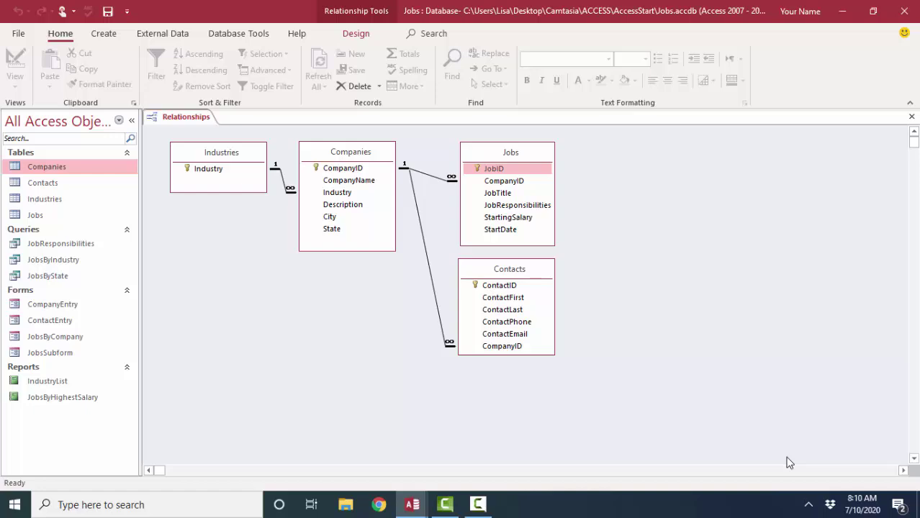
# Examine the Industries, Companies, Jobs and Contacts tables and their primary keys in the relationships diagram.
pyautogui.click(252, 34)
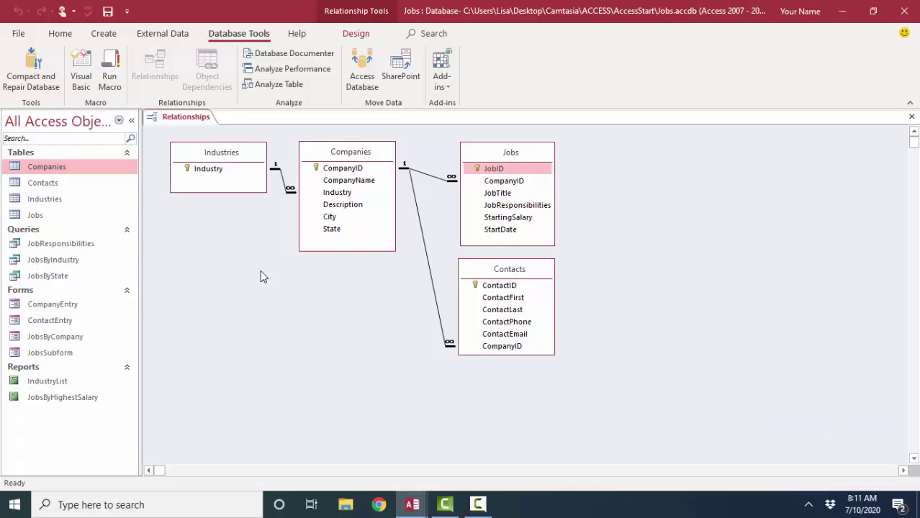
pyautogui.click(261, 273)
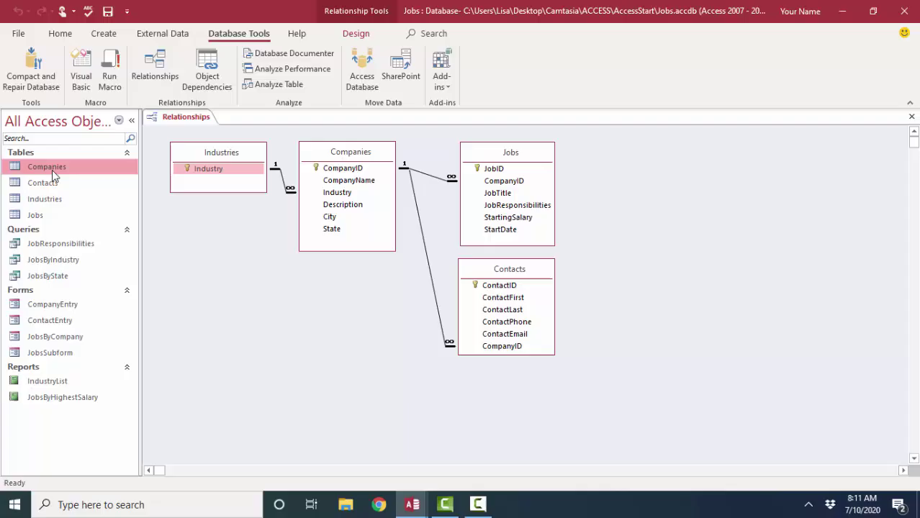
pyautogui.click(339, 154)
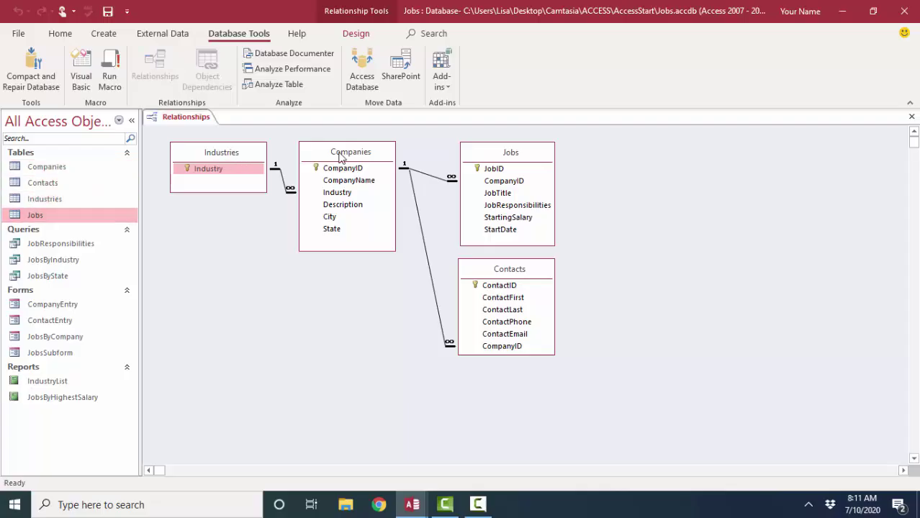
pyautogui.click(522, 170)
pyautogui.click(518, 284)
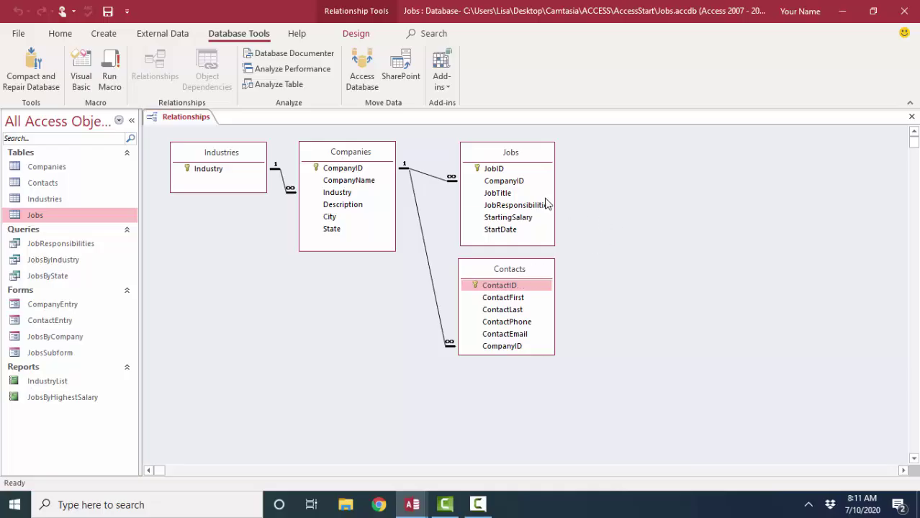
pyautogui.click(537, 175)
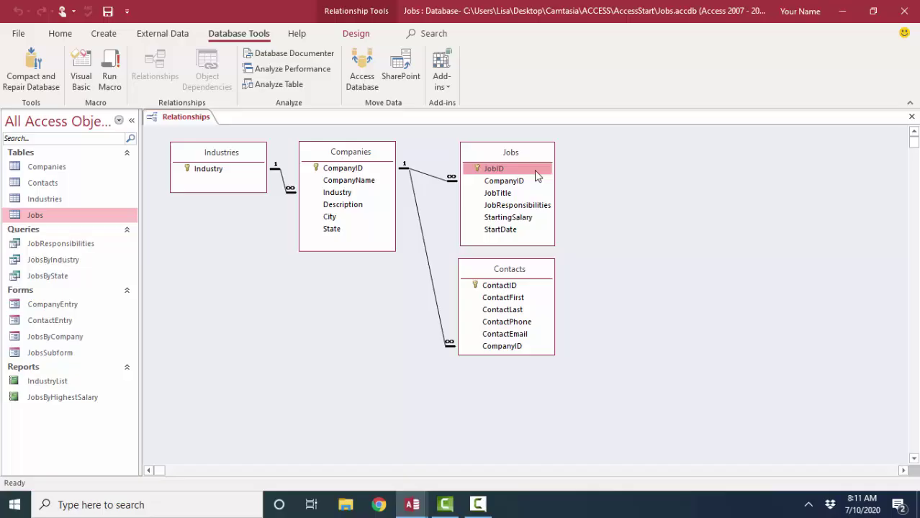
pyautogui.click(352, 157)
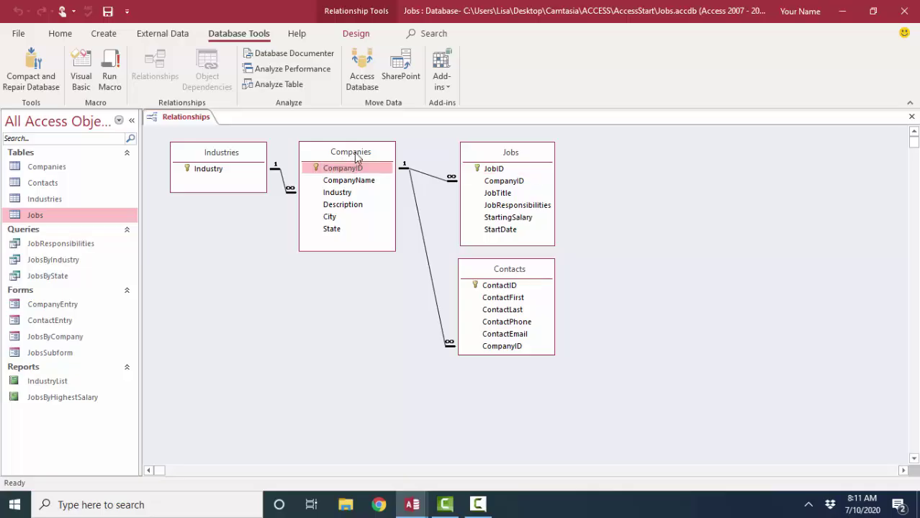
# Trace the one-to-many links from CompanyID in Companies to CompanyID in Jobs and Contacts, and examine the Contacts primary key.
pyautogui.moveTo(380, 173); pyautogui.dragTo(486, 183)
pyautogui.moveTo(347, 173); pyautogui.dragTo(486, 185)
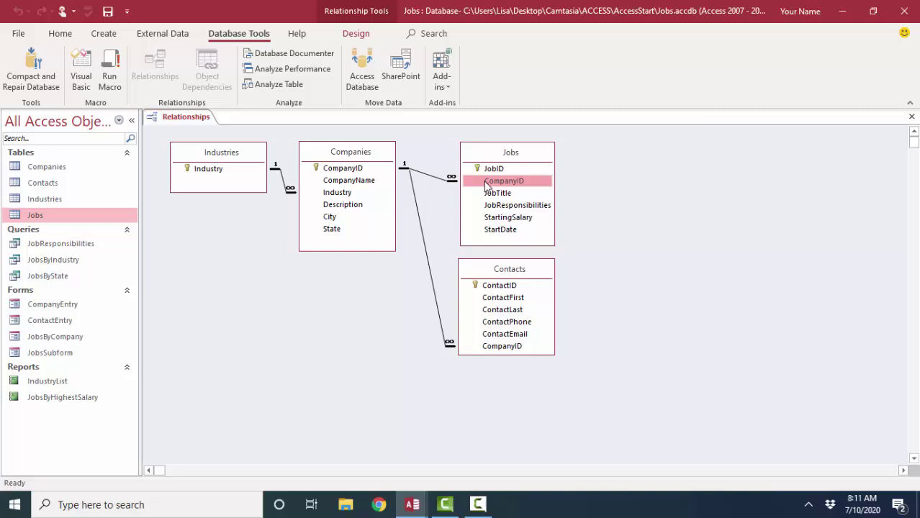
pyautogui.click(341, 170)
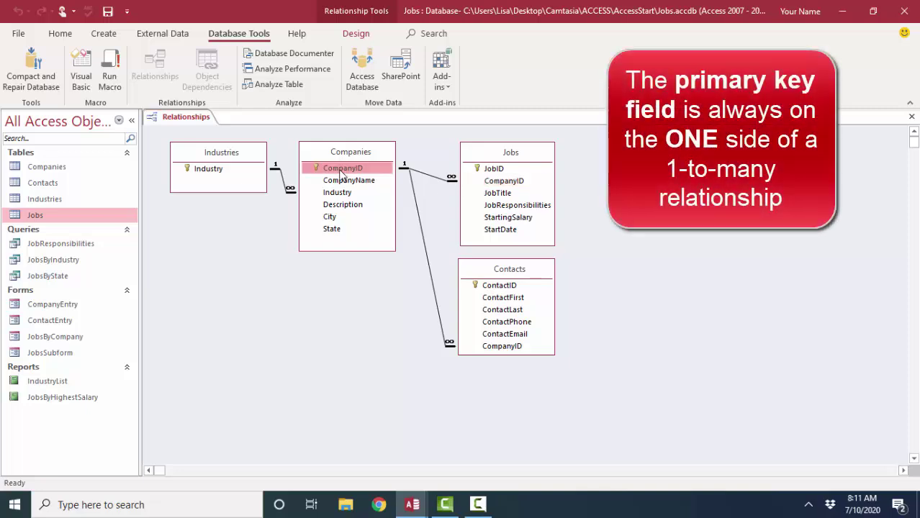
pyautogui.click(529, 185)
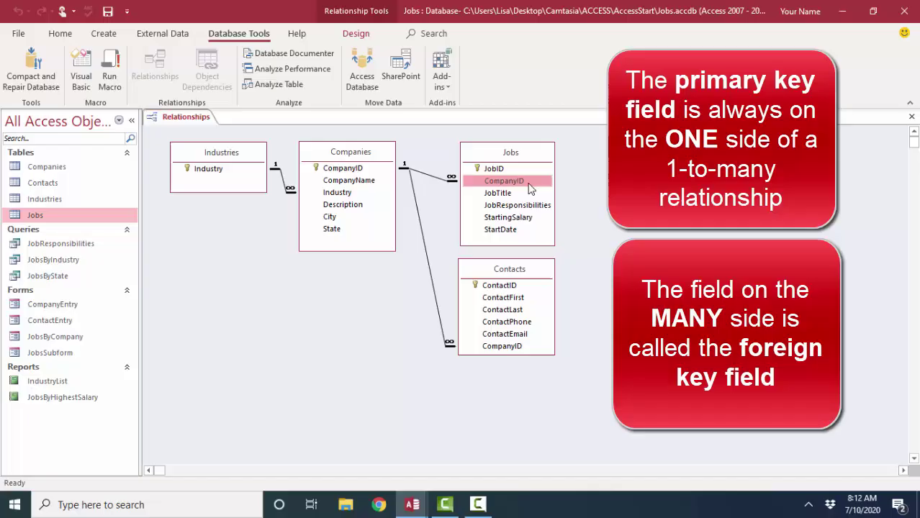
pyautogui.click(362, 167)
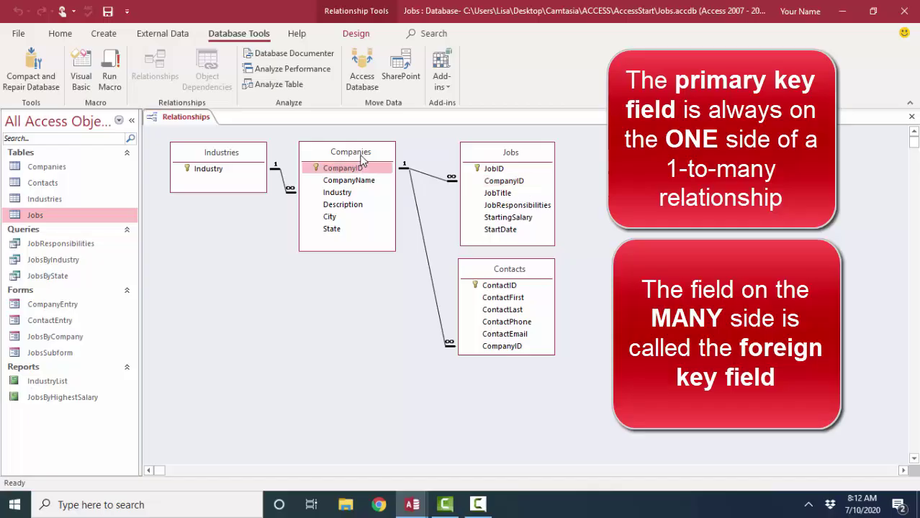
pyautogui.click(522, 348)
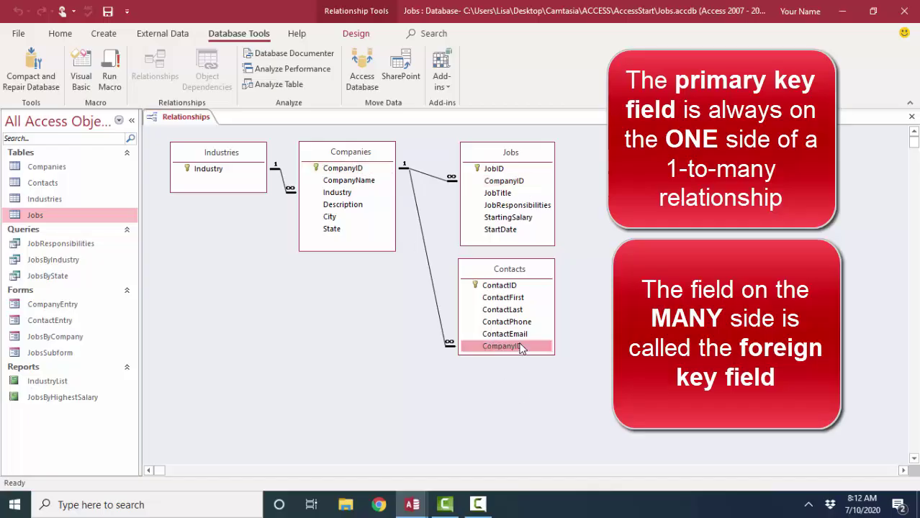
pyautogui.click(526, 288)
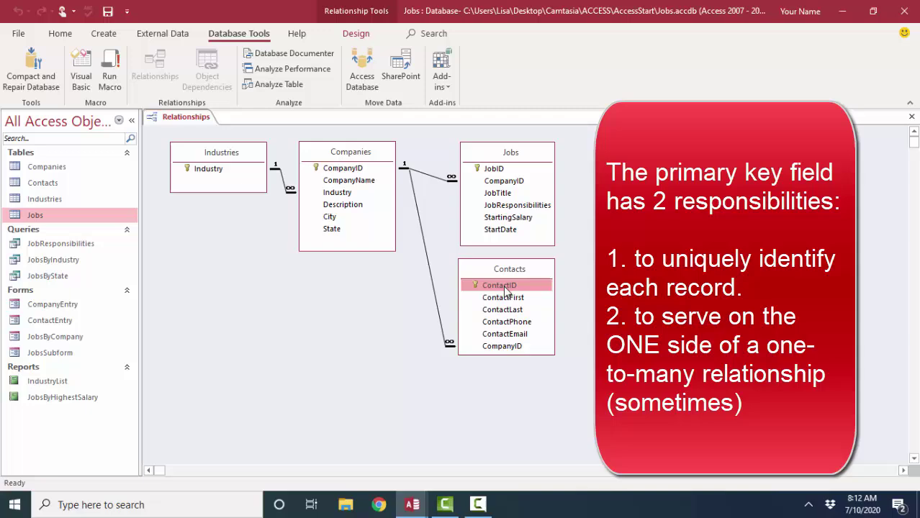
pyautogui.click(693, 261)
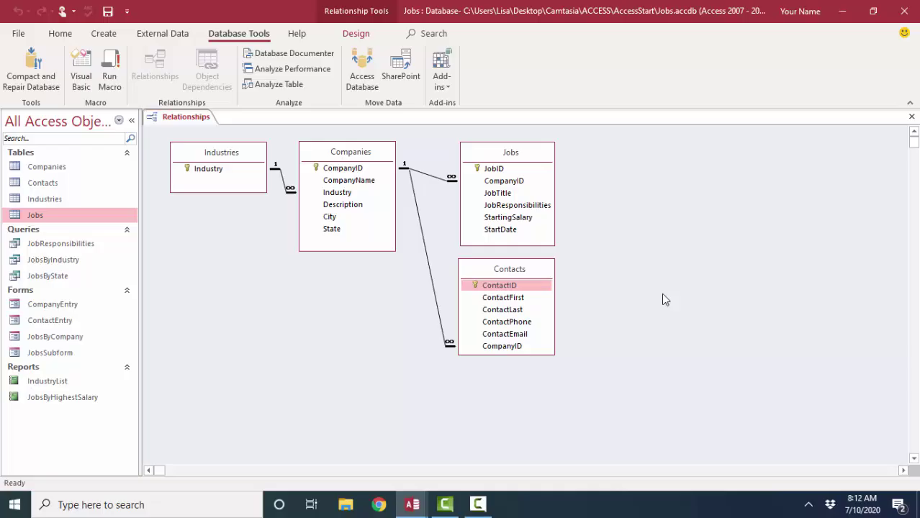
# Trace the one-to-many link from the Industry field in Industries to the Industry field in Companies.
pyautogui.click(342, 167)
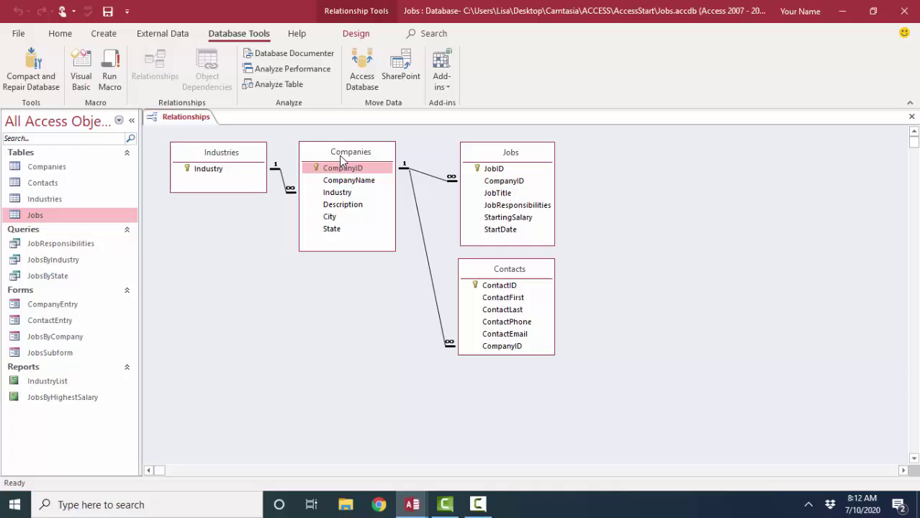
pyautogui.click(216, 162)
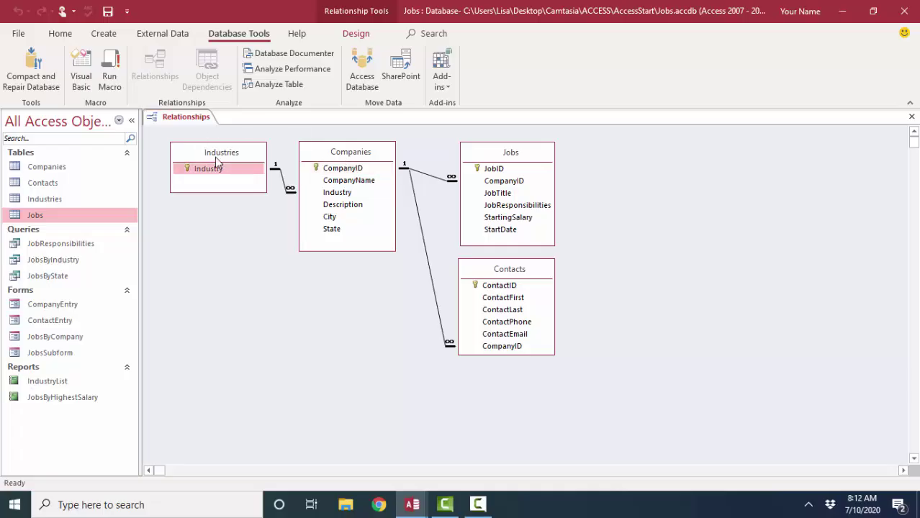
pyautogui.click(352, 156)
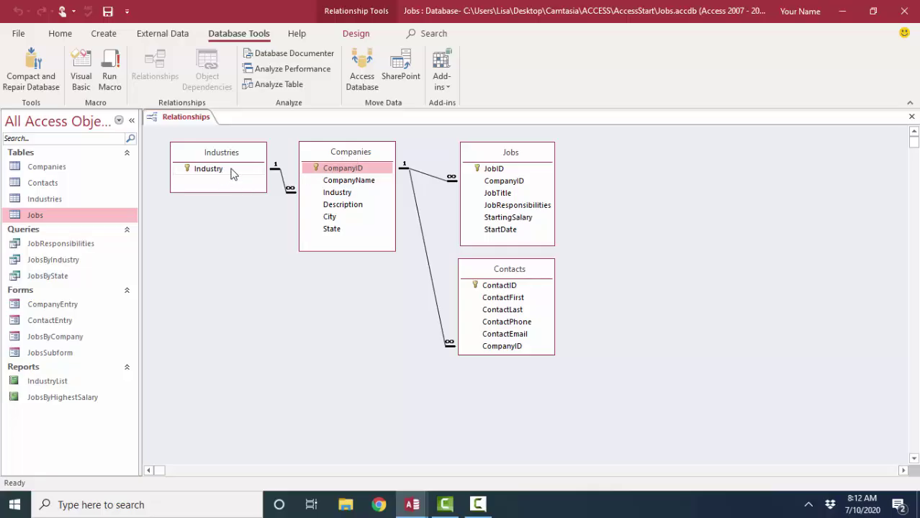
pyautogui.moveTo(232, 173); pyautogui.dragTo(353, 201)
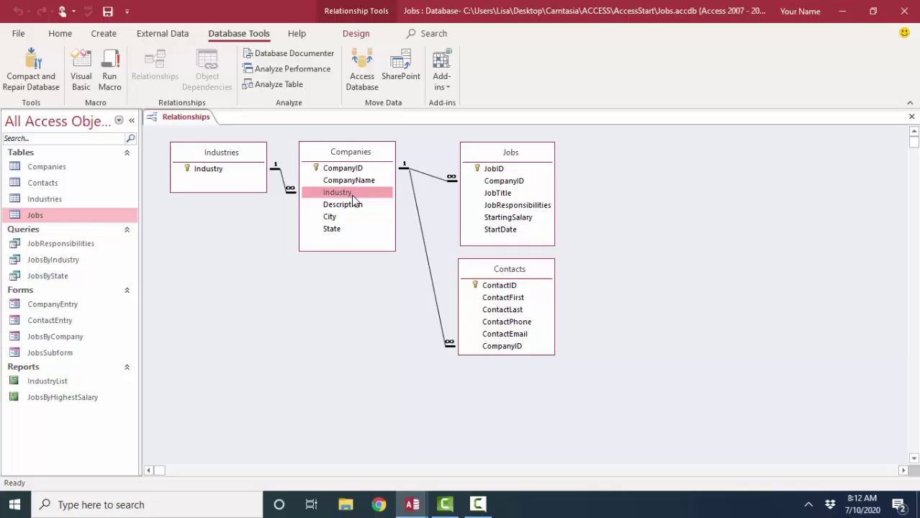
pyautogui.click(197, 171)
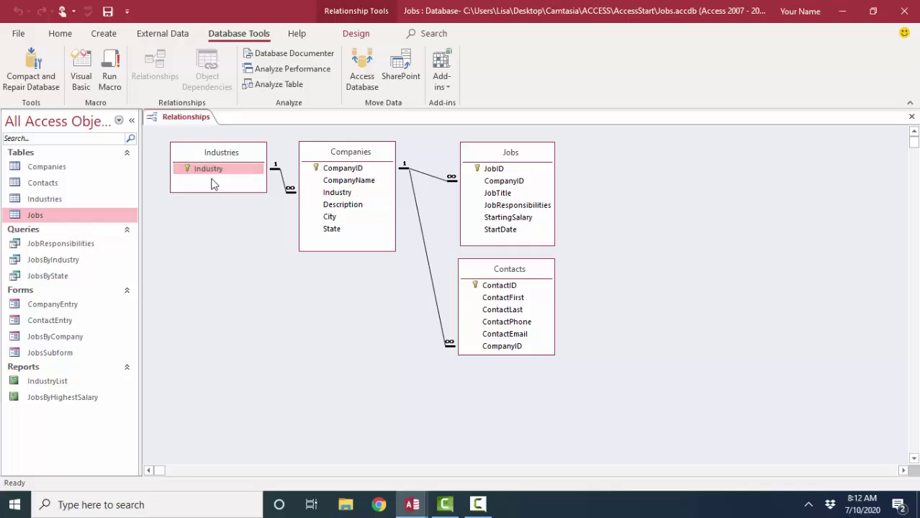
pyautogui.click(339, 195)
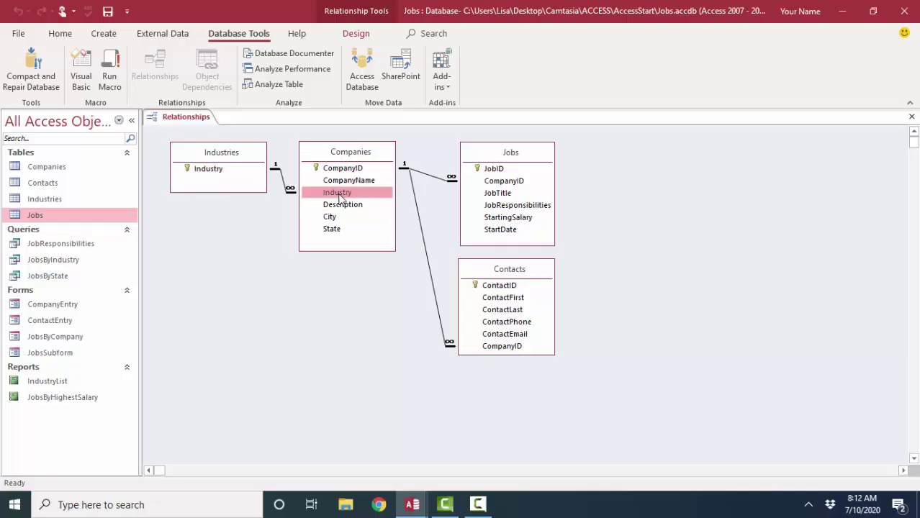
pyautogui.click(220, 172)
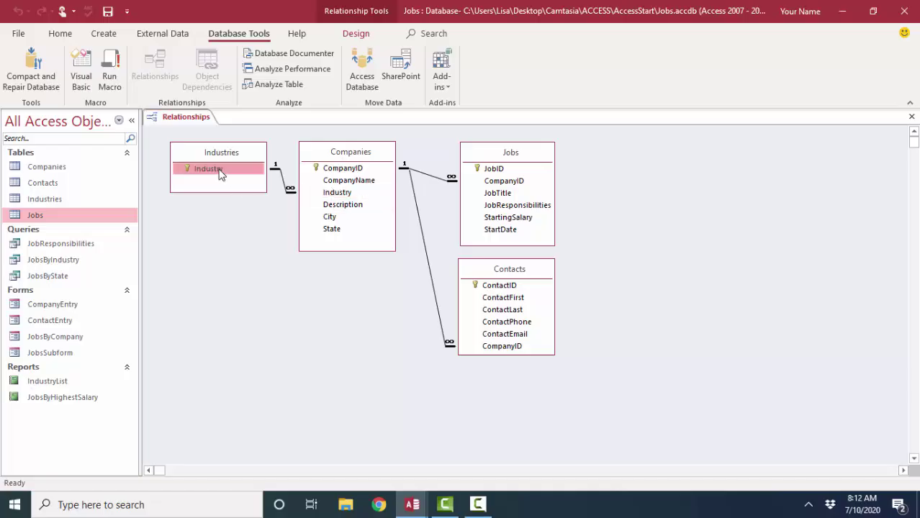
# Open the Industries table to review its records, and close it again.
pyautogui.doubleClick(77, 200)
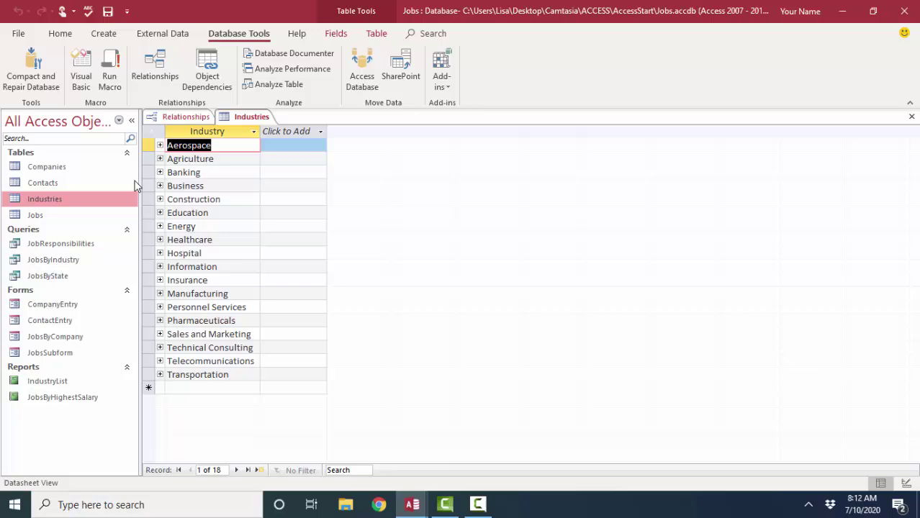
pyautogui.rightClick(255, 117)
pyautogui.click(285, 139)
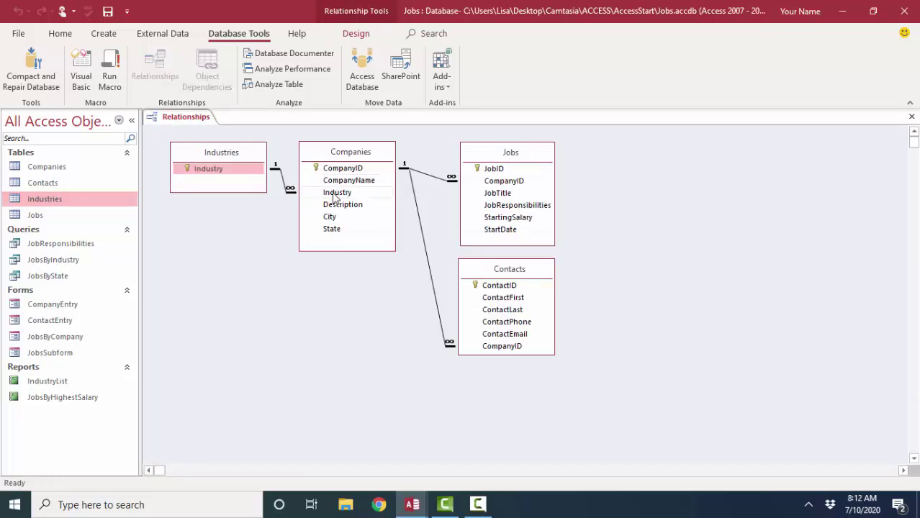
# Open the Companies table, and return to the relationships diagram to compare its Industry field with the one in Industries.
pyautogui.click(335, 195)
pyautogui.doubleClick(49, 166)
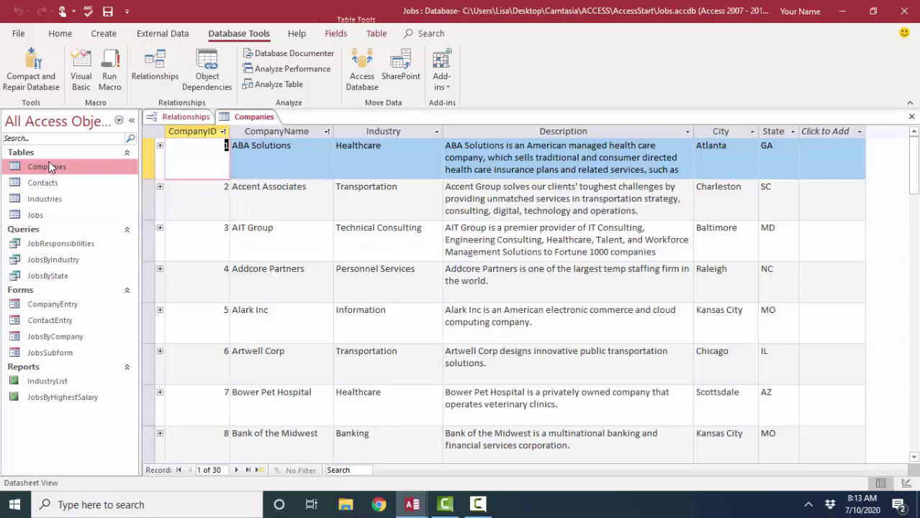
pyautogui.click(180, 116)
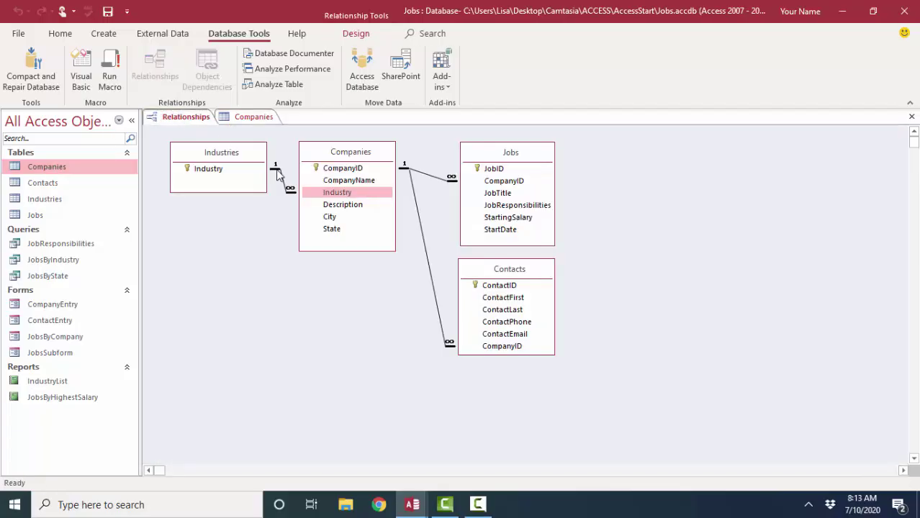
pyautogui.click(342, 199)
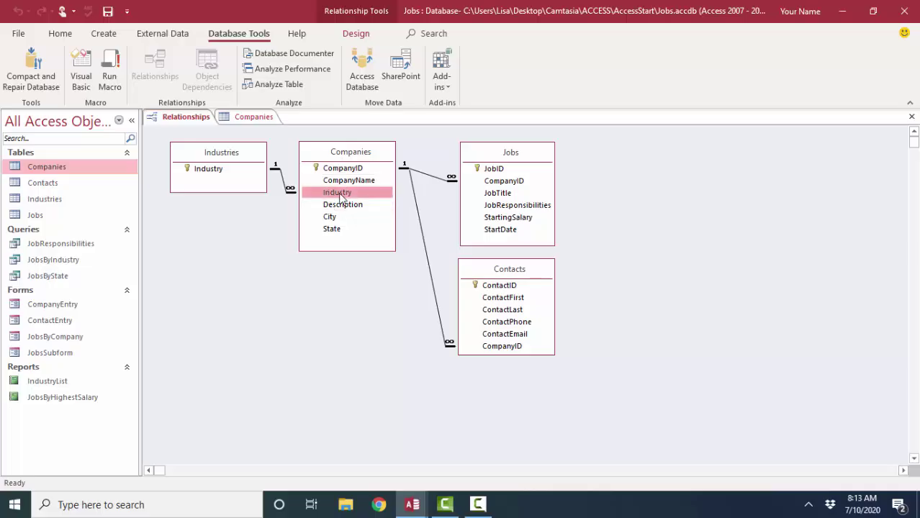
pyautogui.click(228, 173)
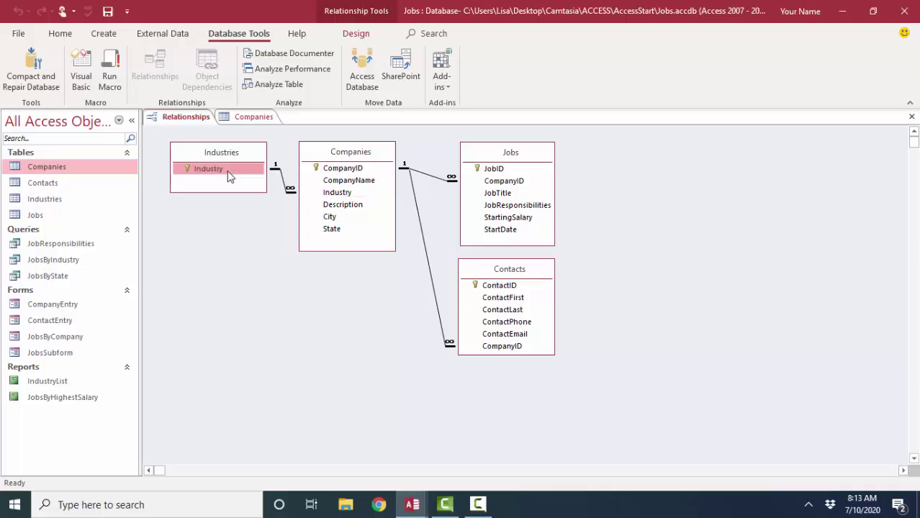
# Display the Industry choices for the ABA Solutions record in the Companies table, and close the table.
pyautogui.click(246, 117)
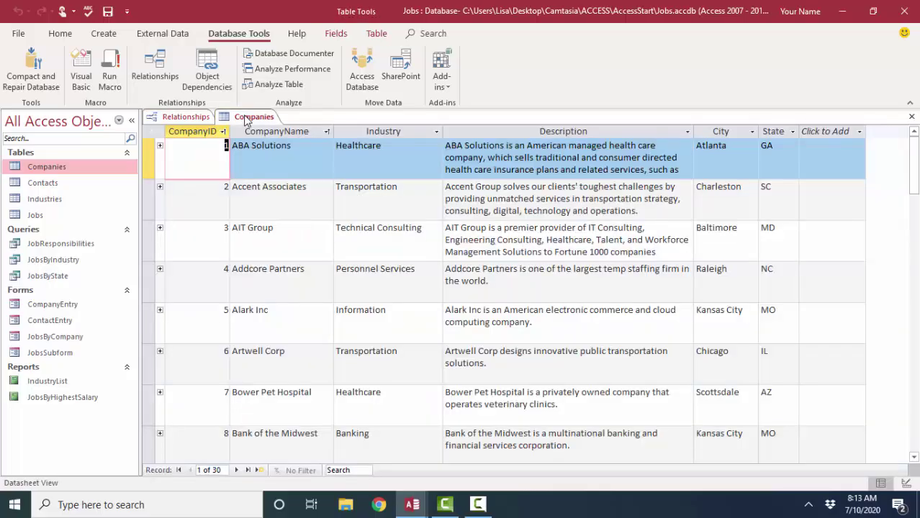
pyautogui.click(438, 151)
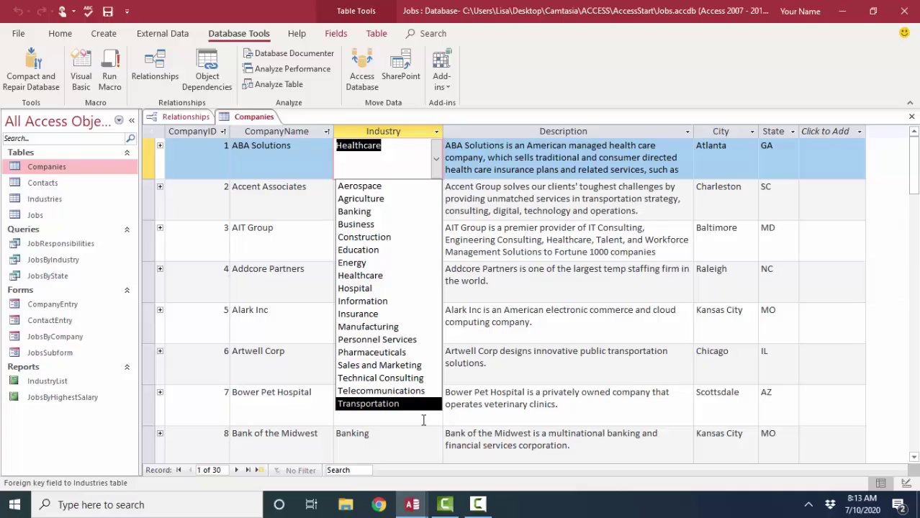
pyautogui.middleClick(254, 117)
# Add "Software Development" as a new record in the Industries table and close the table.
pyautogui.doubleClick(78, 197)
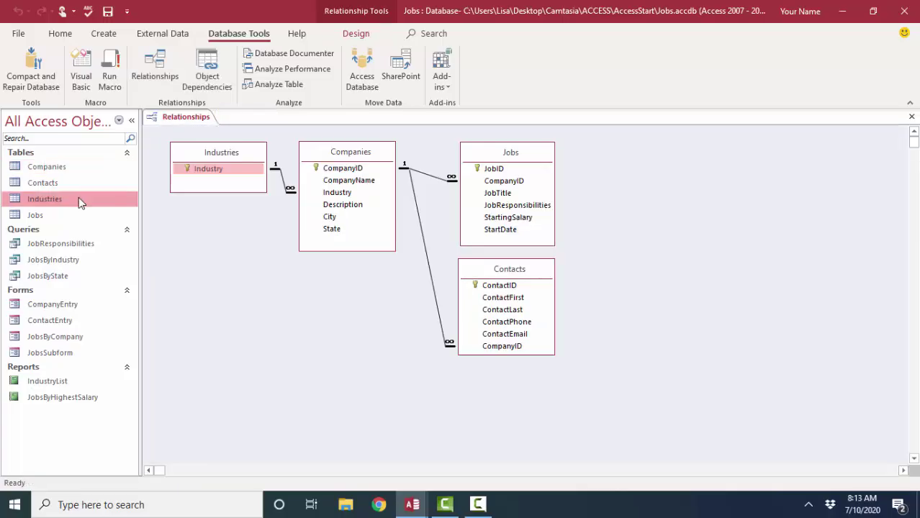
pyautogui.click(226, 389)
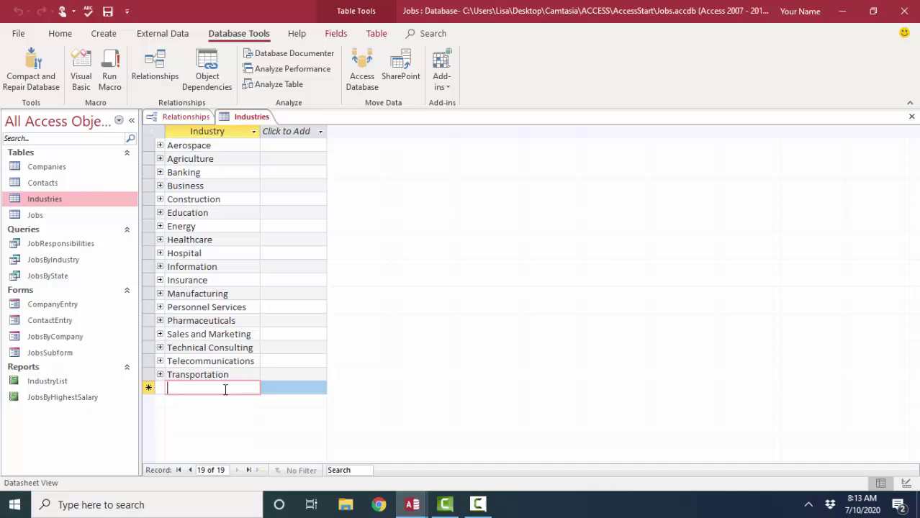
pyautogui.write('Software D')
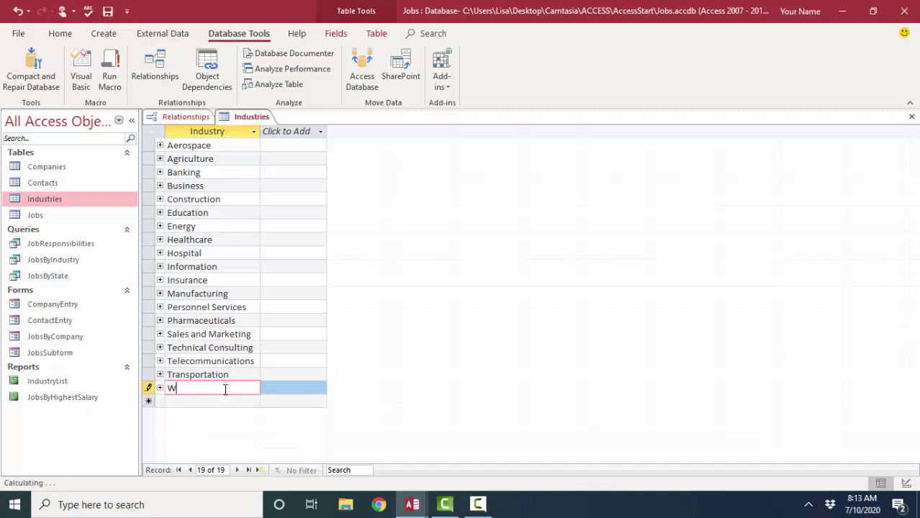
pyautogui.write('evelopment')
pyautogui.press('Tab')
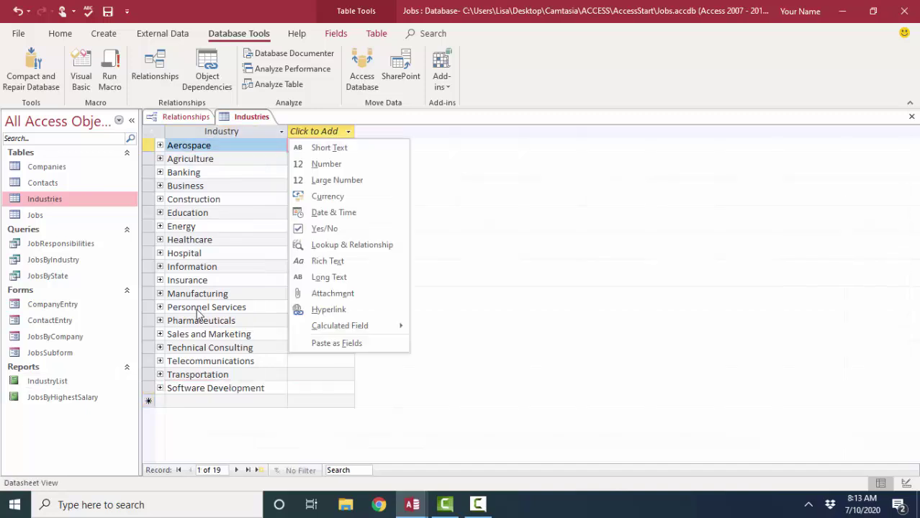
pyautogui.press('Escape')
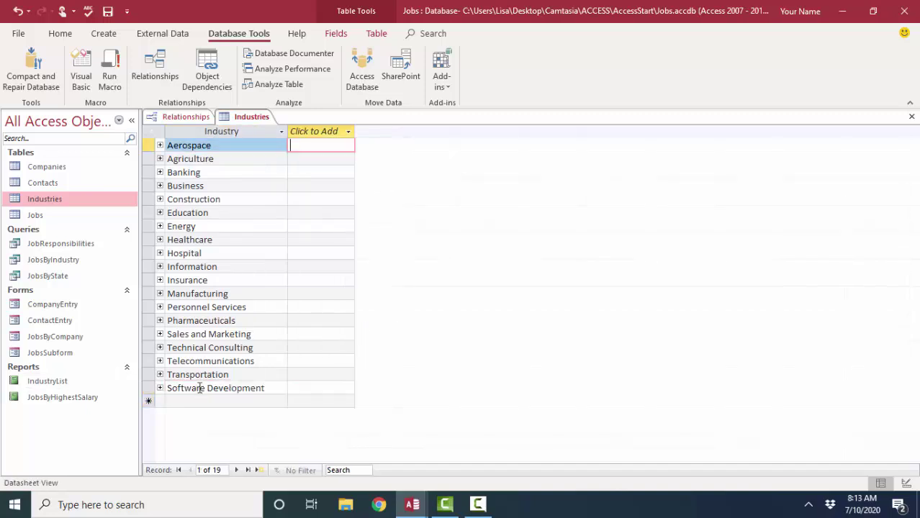
pyautogui.rightClick(252, 120)
pyautogui.press('Escape')
pyautogui.rightClick(257, 123)
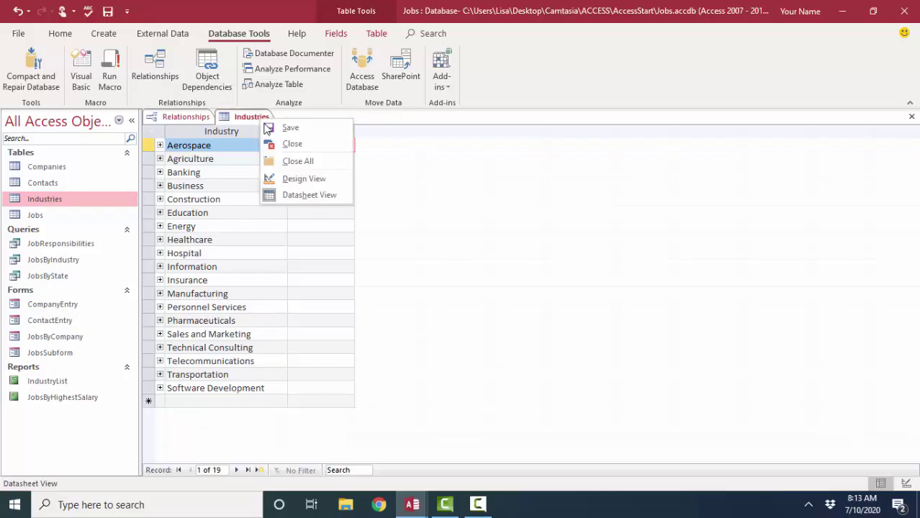
pyautogui.click(273, 144)
# Open the Companies table and set the Industry of the ABA Solutions record to Software Development.
pyautogui.doubleClick(60, 173)
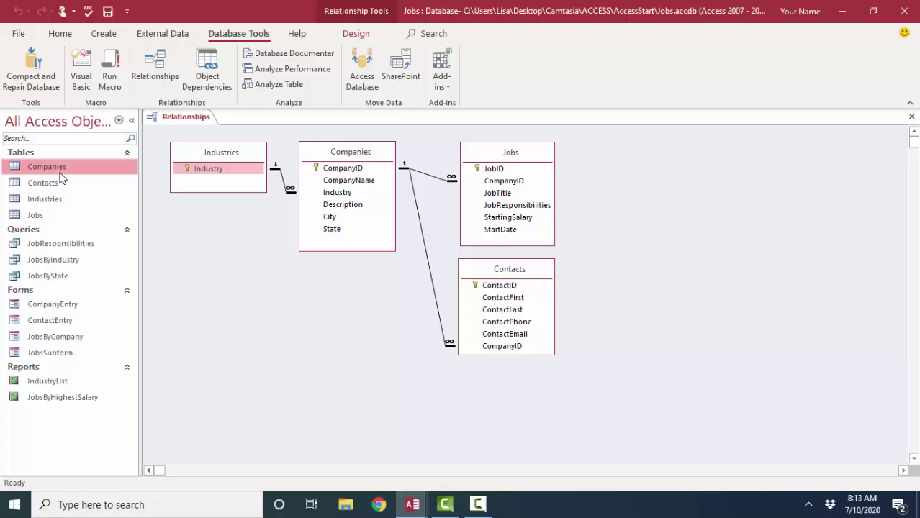
pyautogui.click(436, 153)
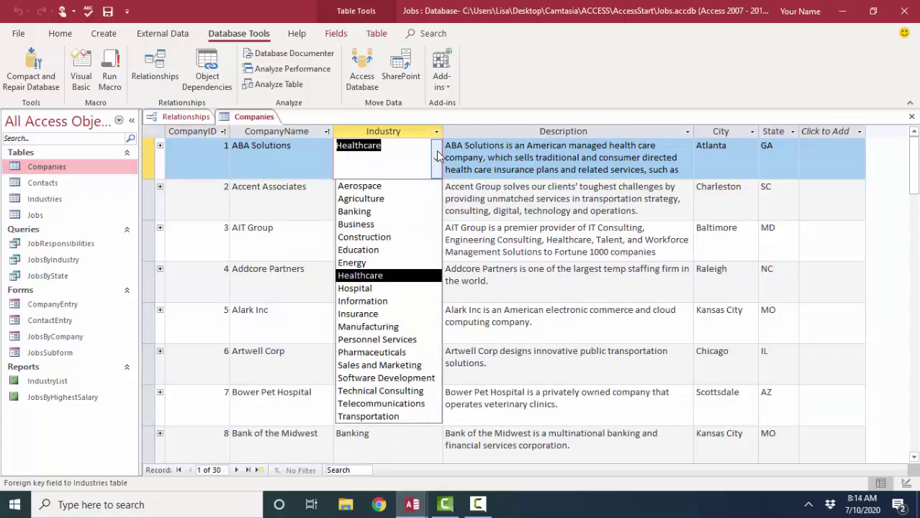
pyautogui.click(422, 378)
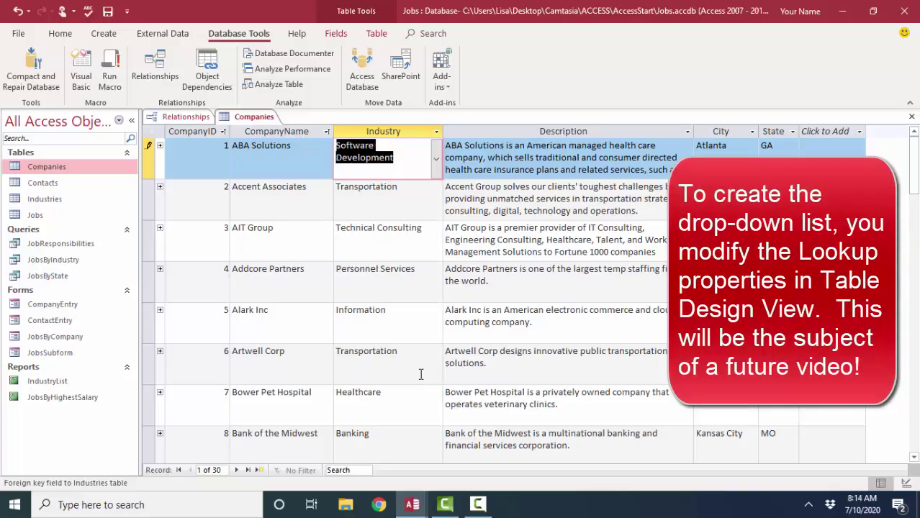
# Try to enter "Space Exploration" as the Industry of the ABA Solutions record, and cancel the edits to the record.
pyautogui.click(438, 162)
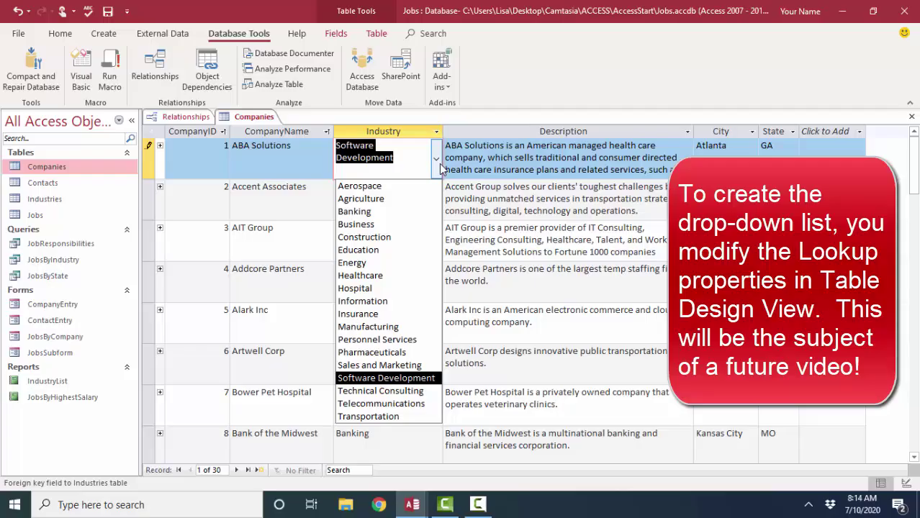
pyautogui.write('Space Exploration')
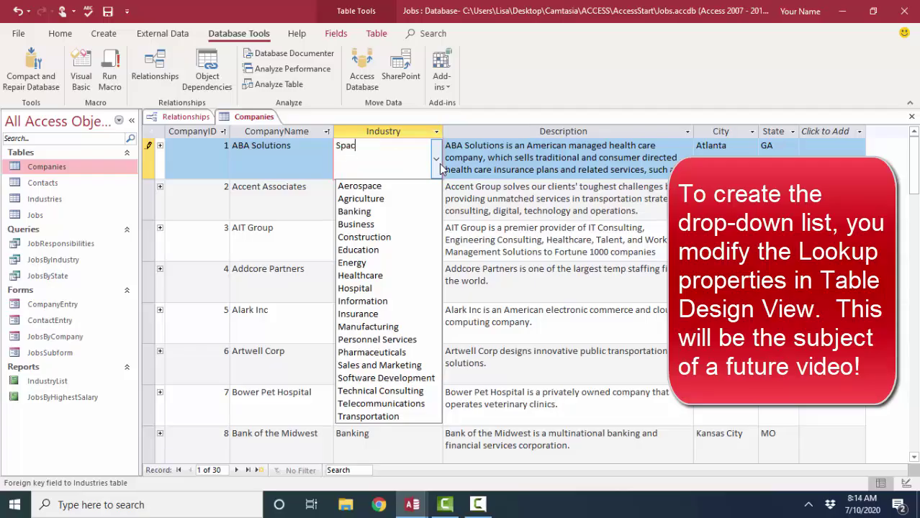
pyautogui.press('Tab')
pyautogui.click(419, 190)
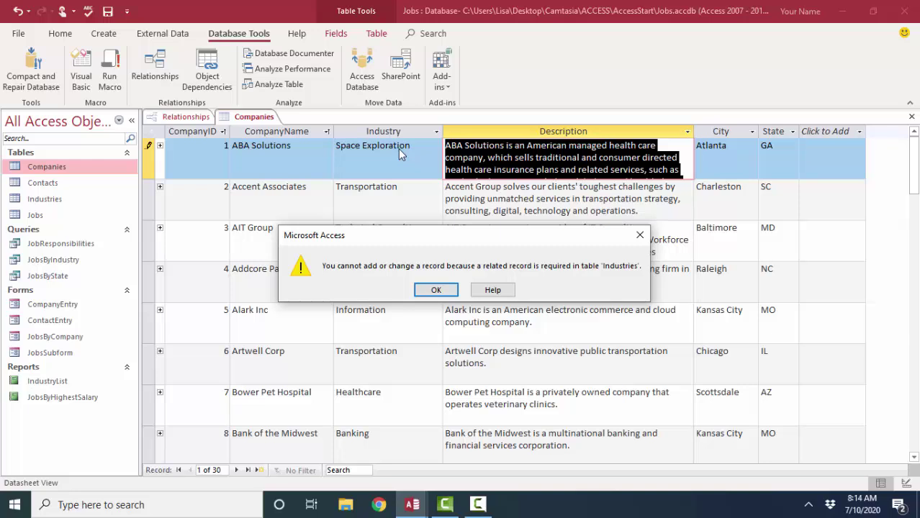
pyautogui.click(446, 290)
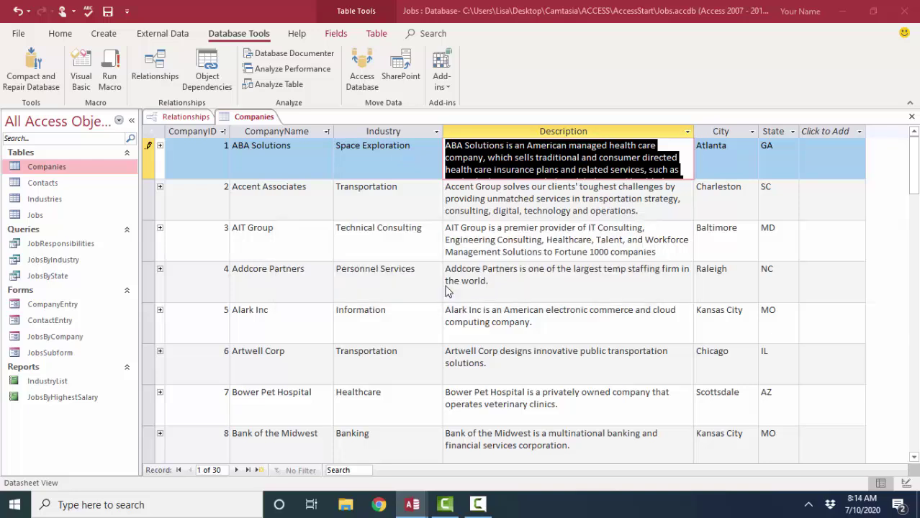
pyautogui.press('Escape')
pyautogui.click(400, 165)
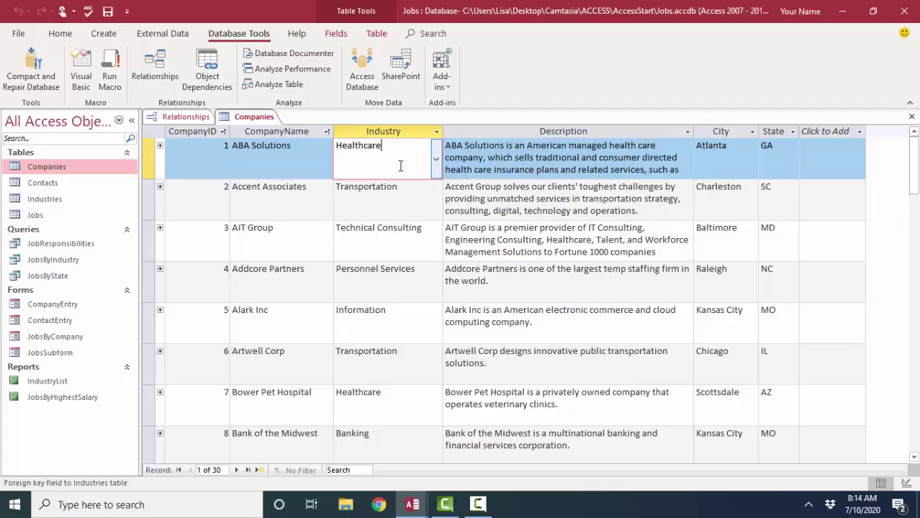
# Display the Industry choices for ABA Solutions again, and return to the relationships diagram to compare the Industry fields of Industries and Companies.
pyautogui.click(437, 159)
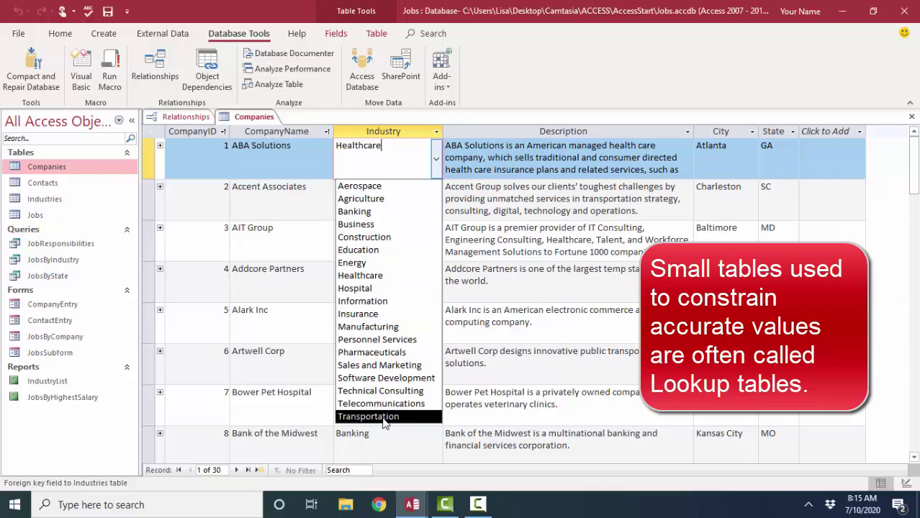
pyautogui.click(185, 116)
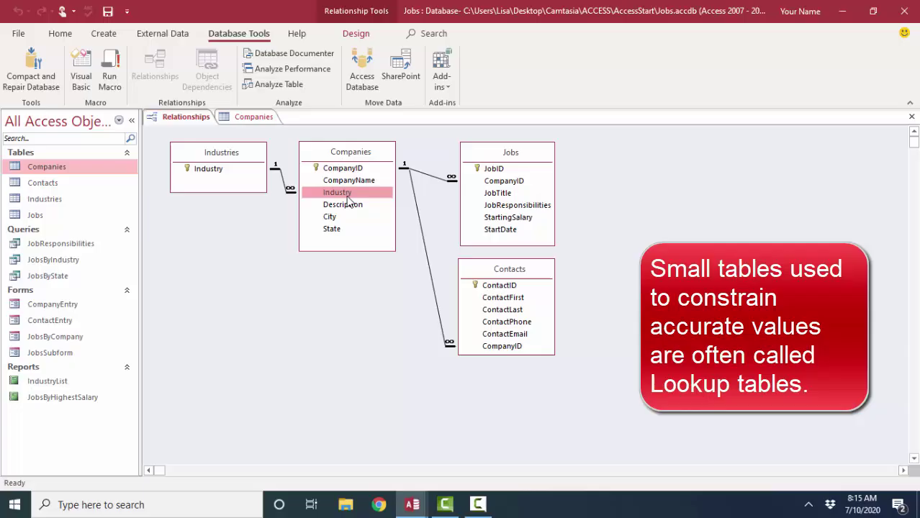
pyautogui.click(224, 172)
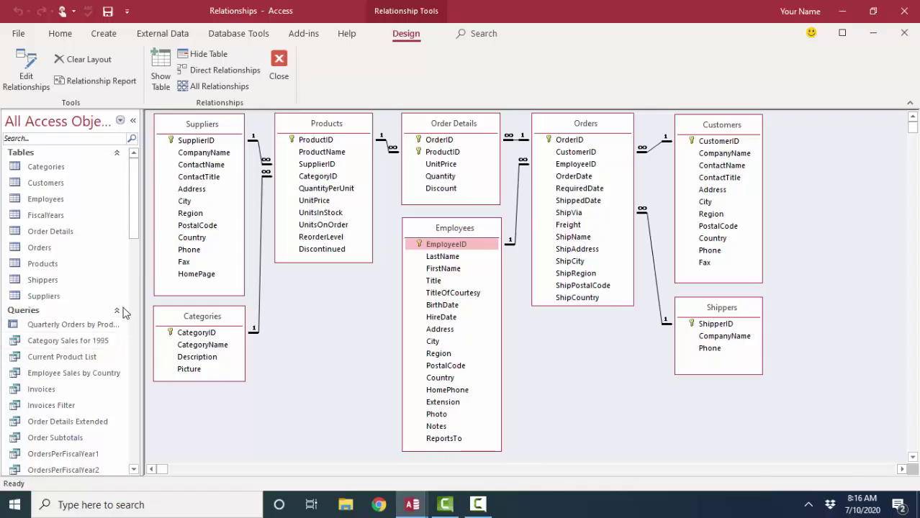
# Collapse the Queries and Forms groups in the Northwind database's object list.
pyautogui.click(117, 312)
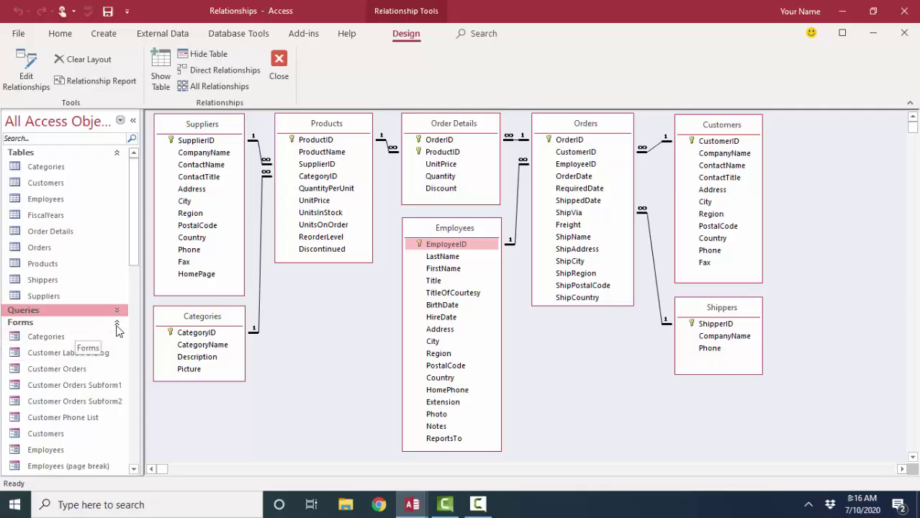
pyautogui.click(117, 324)
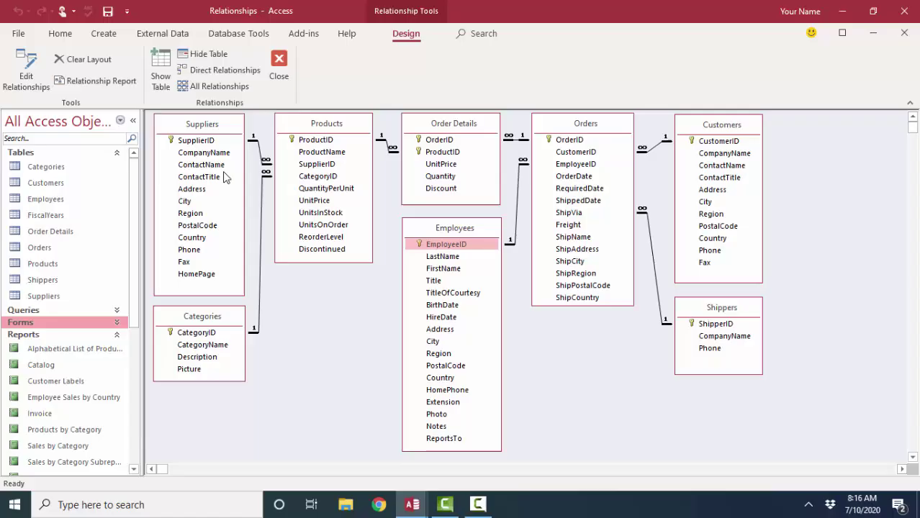
# Examine the Suppliers, Products, Categories, Employees, Orders, Customers and Shippers tables one by one in the Northwind relationships diagram.
pyautogui.click(207, 129)
pyautogui.click(317, 137)
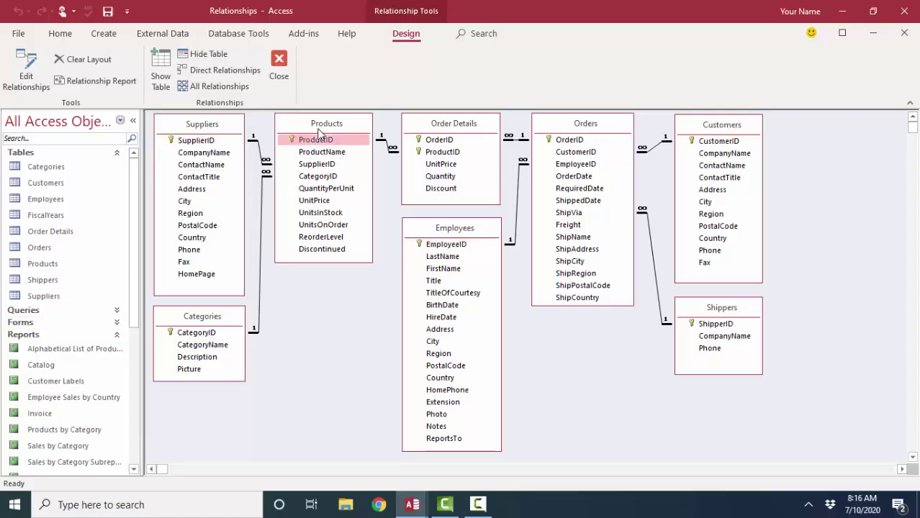
pyautogui.click(206, 318)
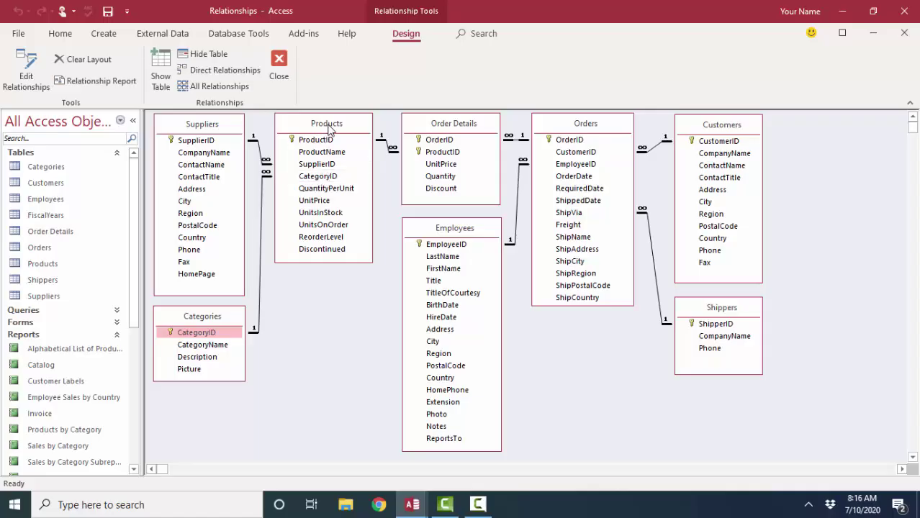
pyautogui.click(434, 235)
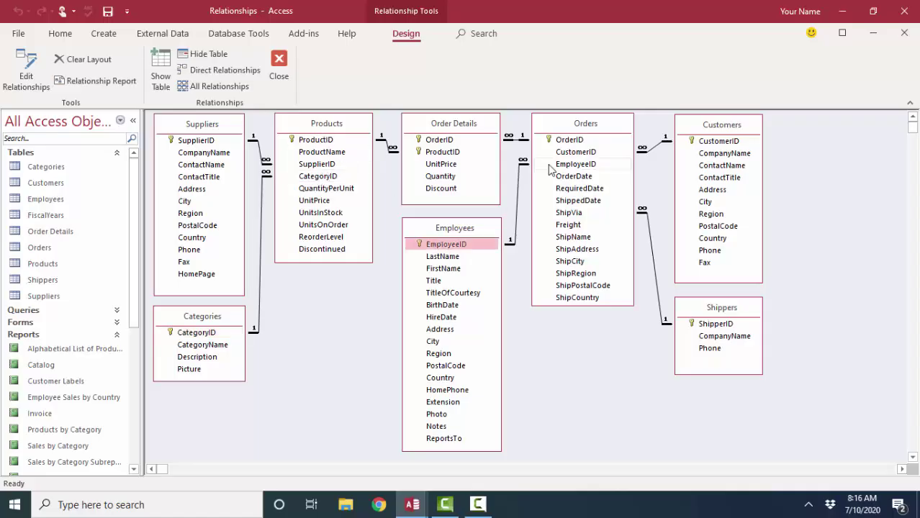
pyautogui.click(598, 131)
pyautogui.click(700, 138)
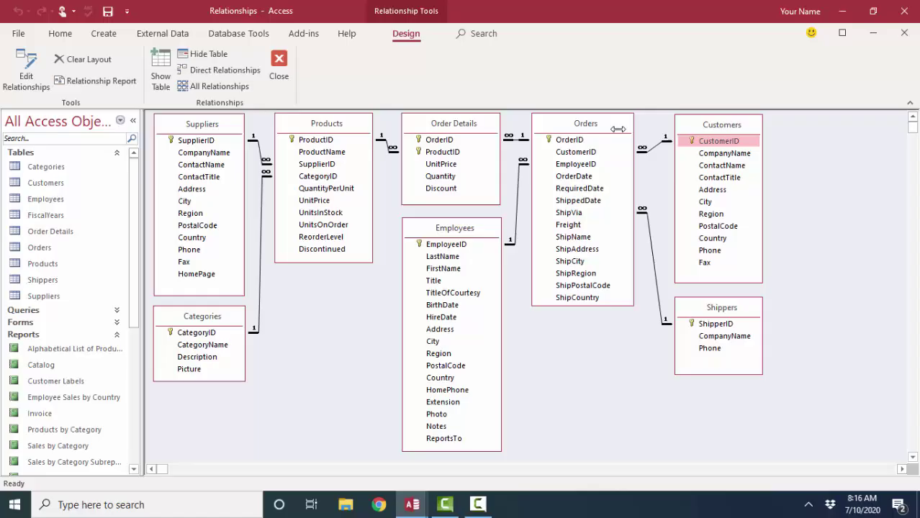
pyautogui.click(573, 131)
pyautogui.click(743, 306)
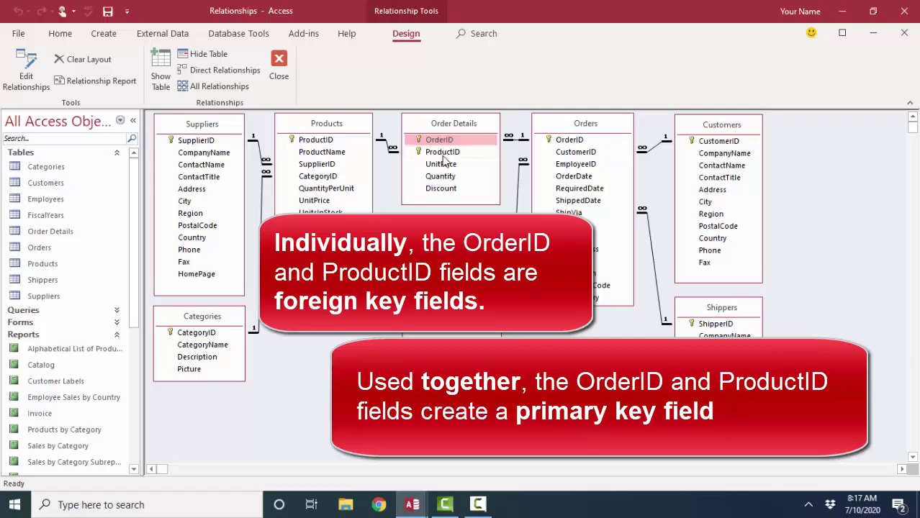
# Examine the ProductID and Quantity fields of the Order Details table in the diagram.
pyautogui.click(454, 153)
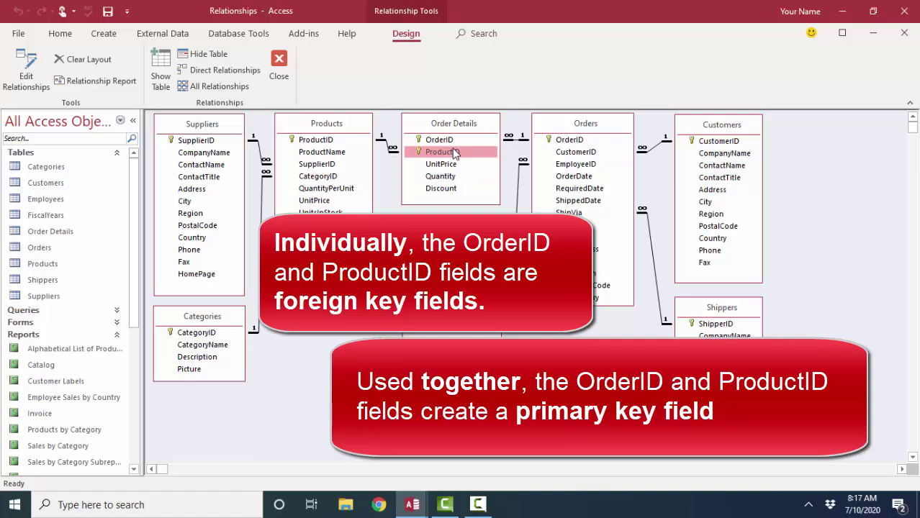
pyautogui.click(447, 176)
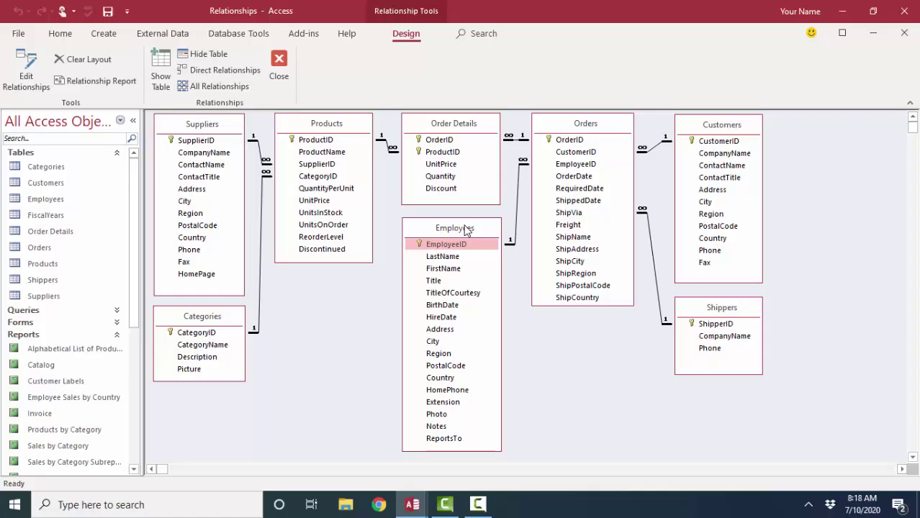
# Trace how the Employees, Customers and Shippers tables each relate to the Orders table in the diagram.
pyautogui.click(738, 132)
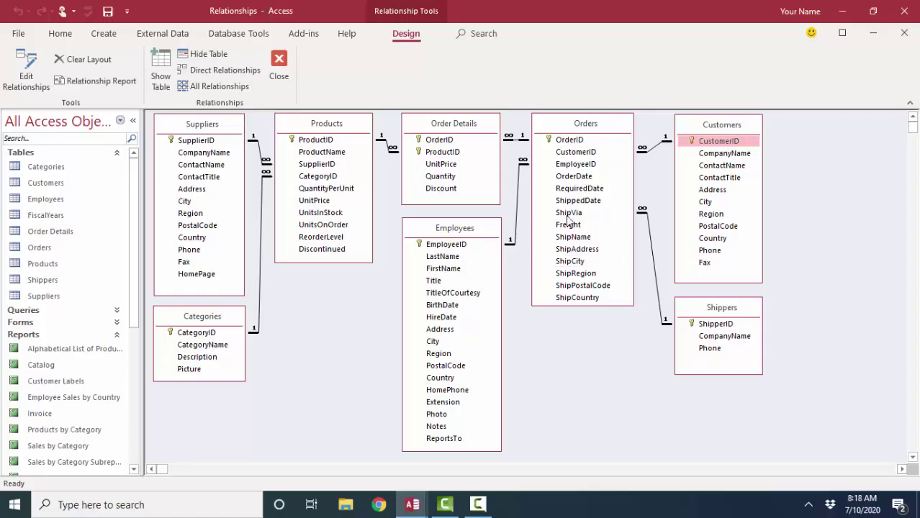
pyautogui.click(478, 239)
pyautogui.click(716, 127)
pyautogui.click(588, 131)
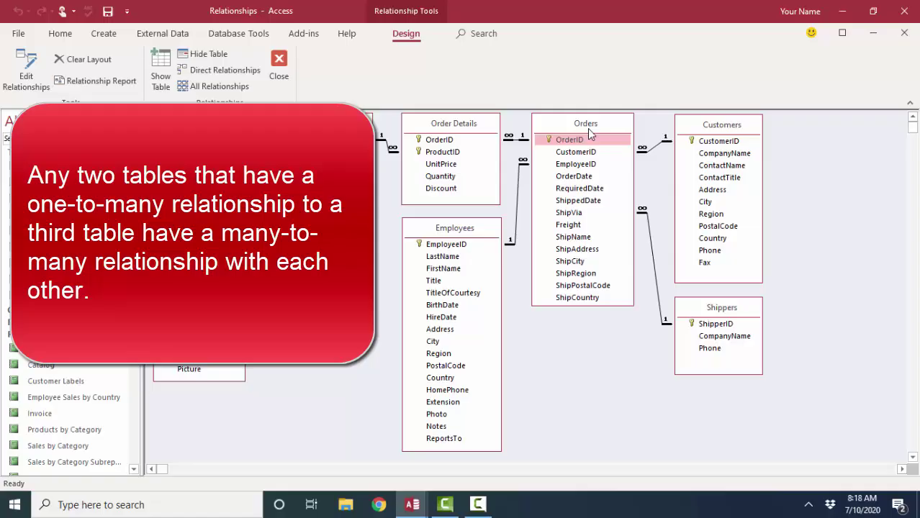
pyautogui.click(709, 127)
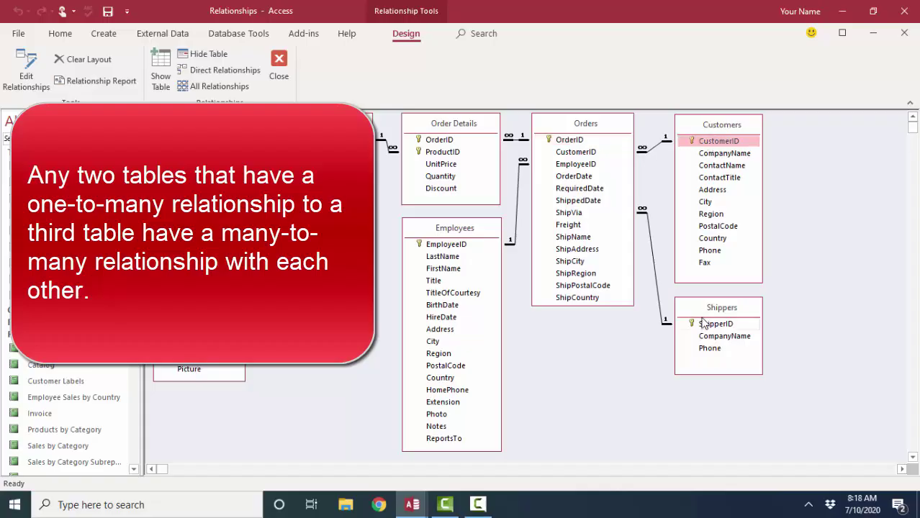
pyautogui.click(704, 324)
pyautogui.click(436, 243)
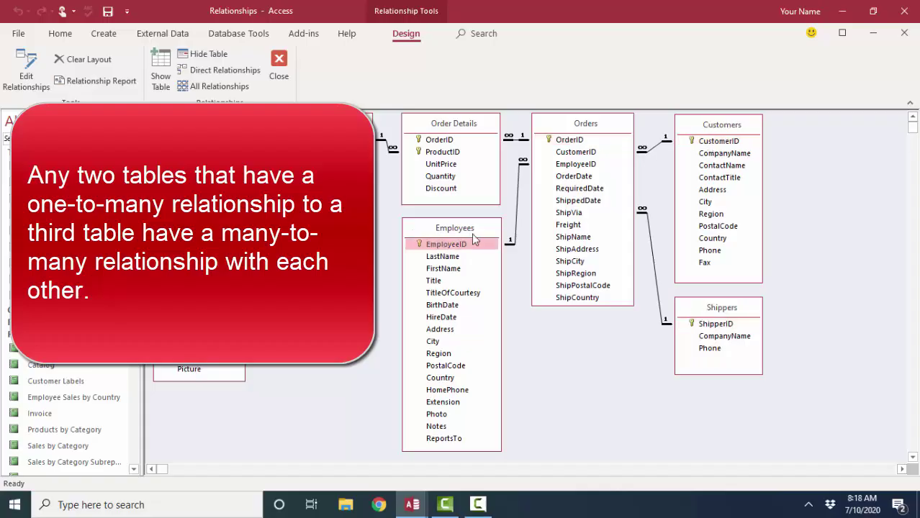
pyautogui.click(586, 123)
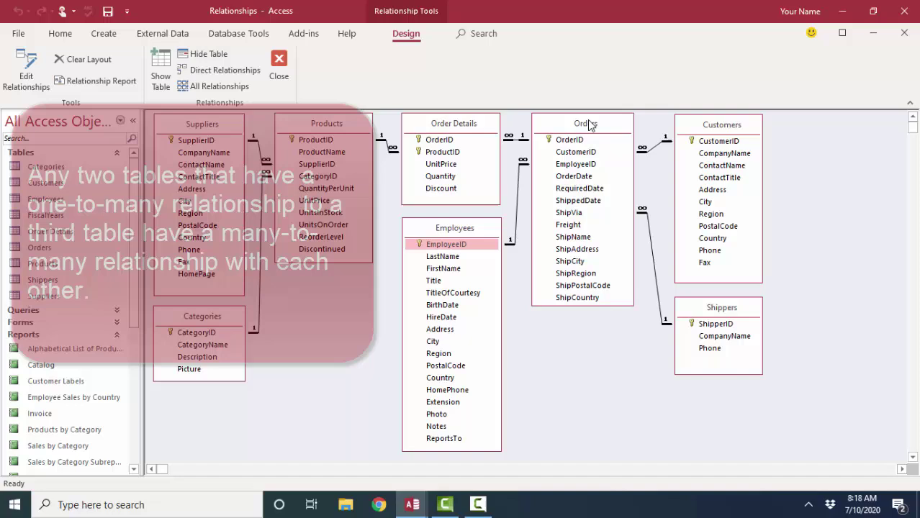
# Compare the Employees, Customers and Shippers tables in pairs to examine their many-to-many relationships through Orders.
pyautogui.click(468, 229)
pyautogui.click(722, 127)
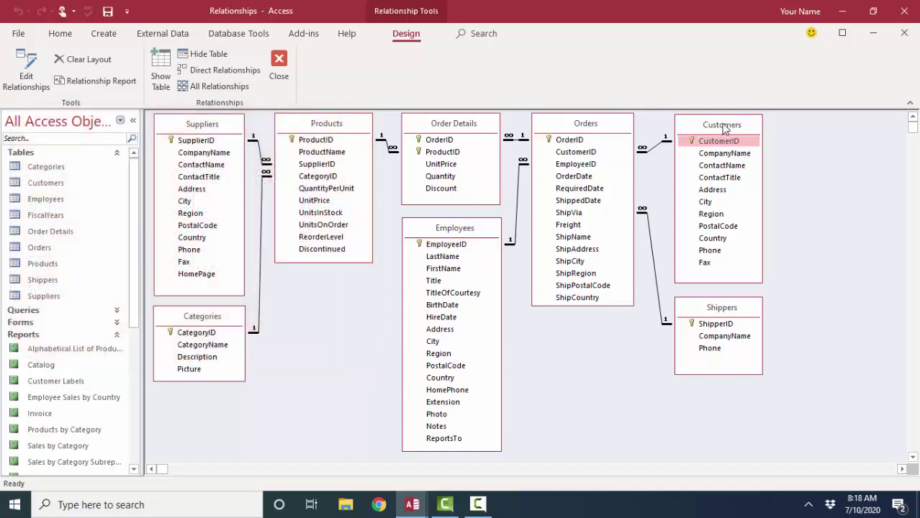
pyautogui.click(739, 311)
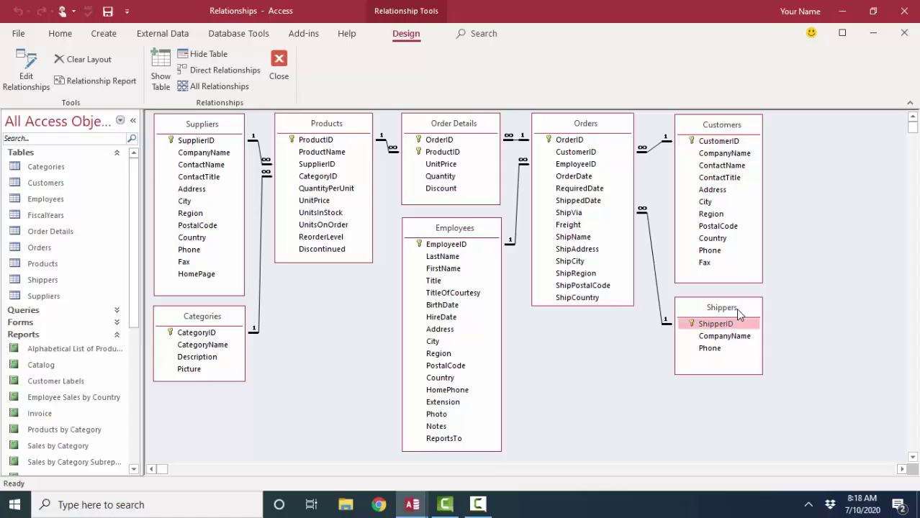
pyautogui.click(704, 128)
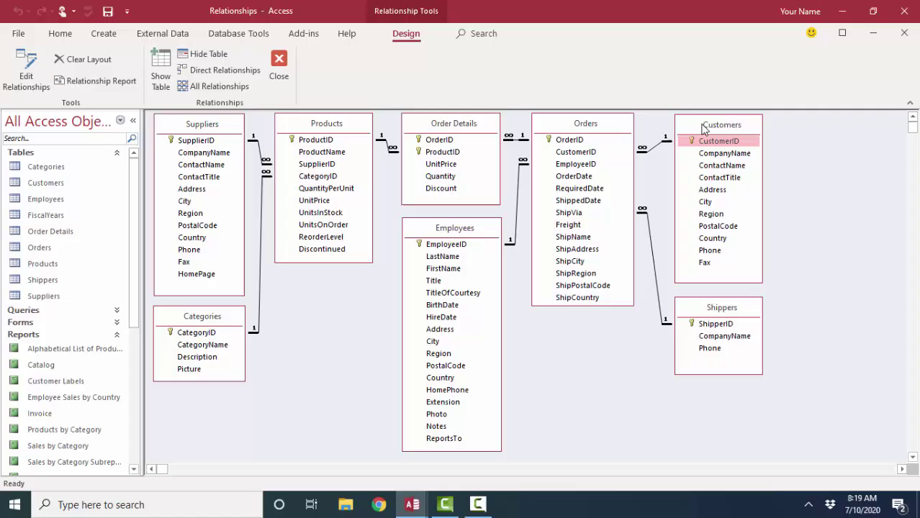
pyautogui.click(736, 314)
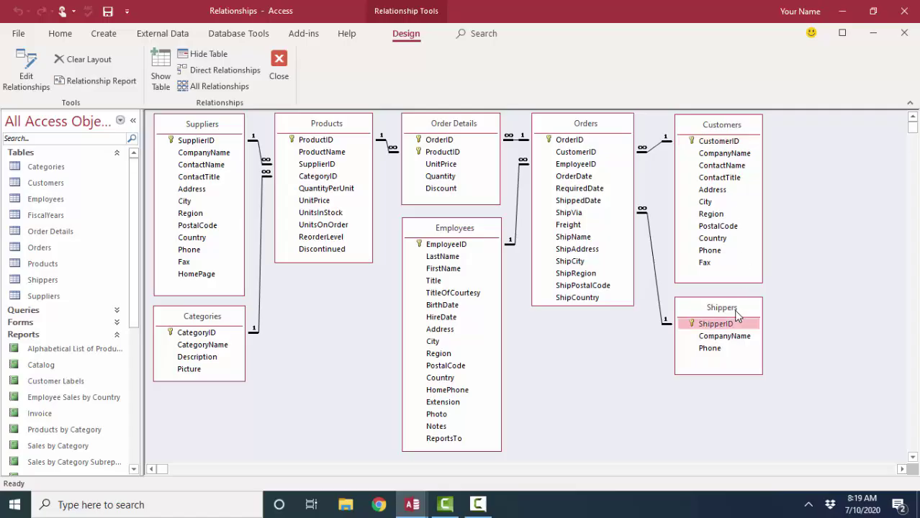
pyautogui.click(726, 122)
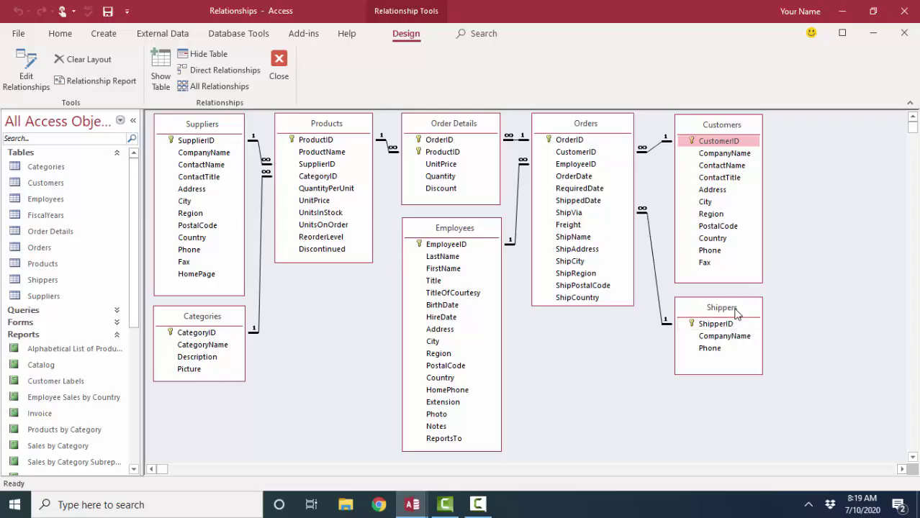
pyautogui.click(444, 232)
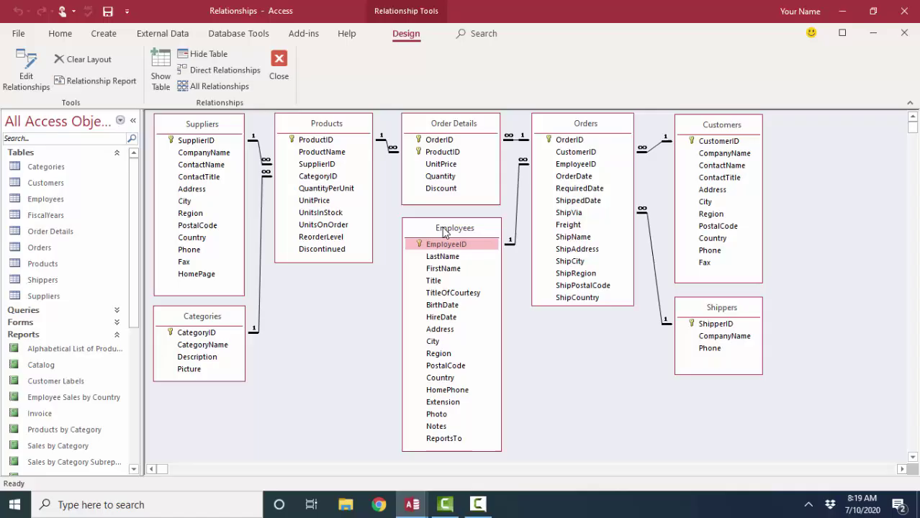
pyautogui.click(711, 318)
# Select the relationship line between Employees and Orders, and compare the EmployeeID and CustomerID key fields in the Employees and Customers tables.
pyautogui.click(517, 196)
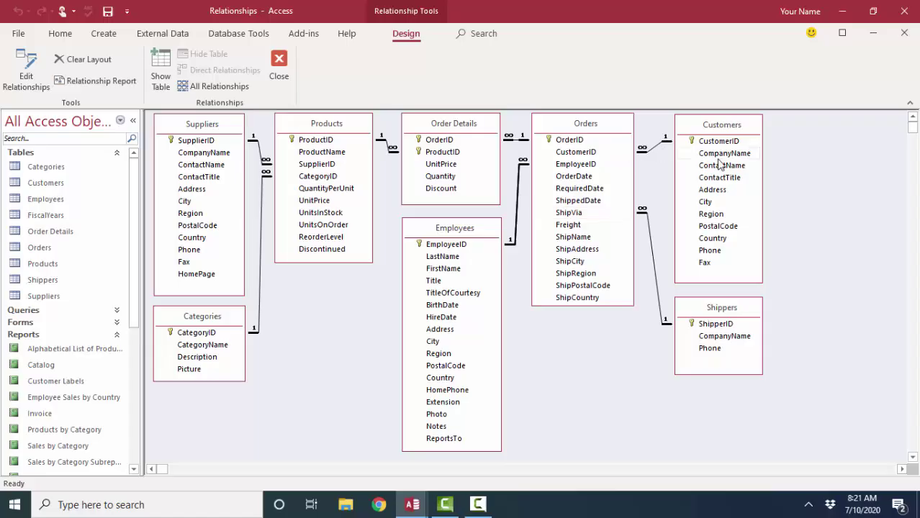
pyautogui.click(453, 245)
pyautogui.click(737, 127)
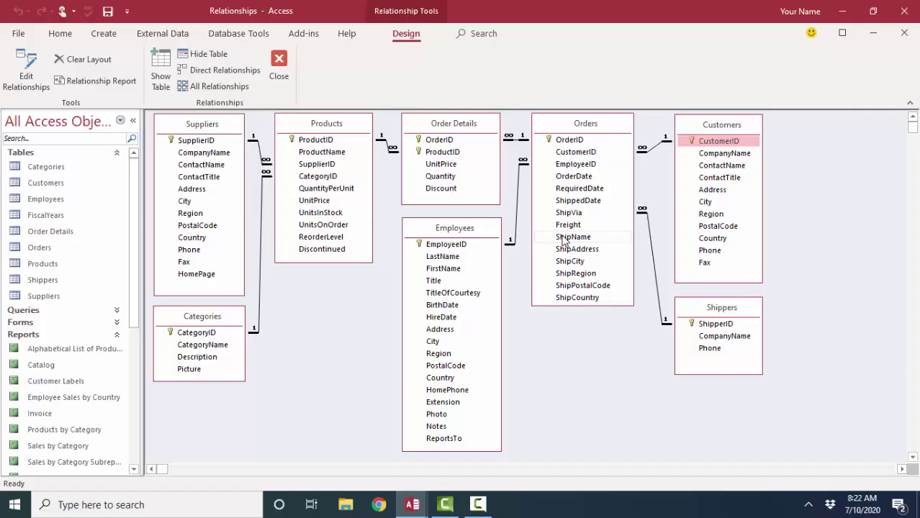
pyautogui.press('Tab')
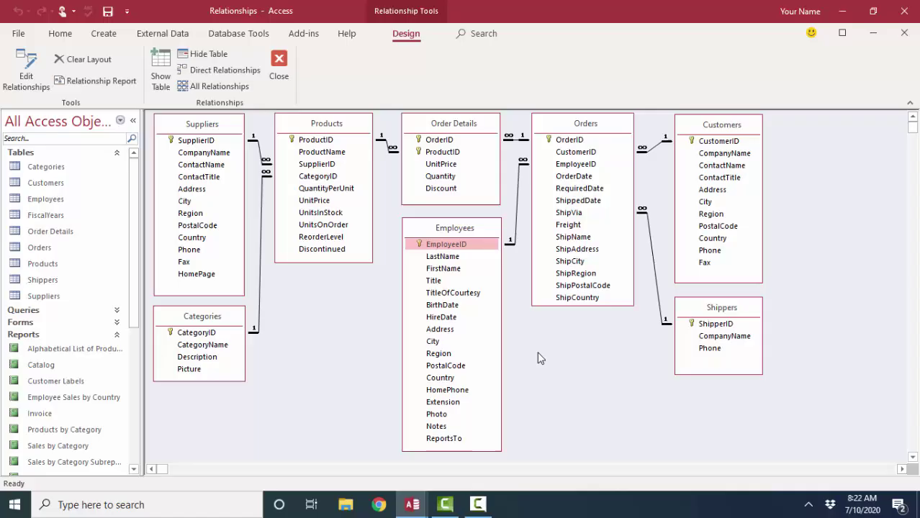
# Switch to the Inventory database and browse the featured templates for new databases.
pyautogui.moveTo(423, 511)
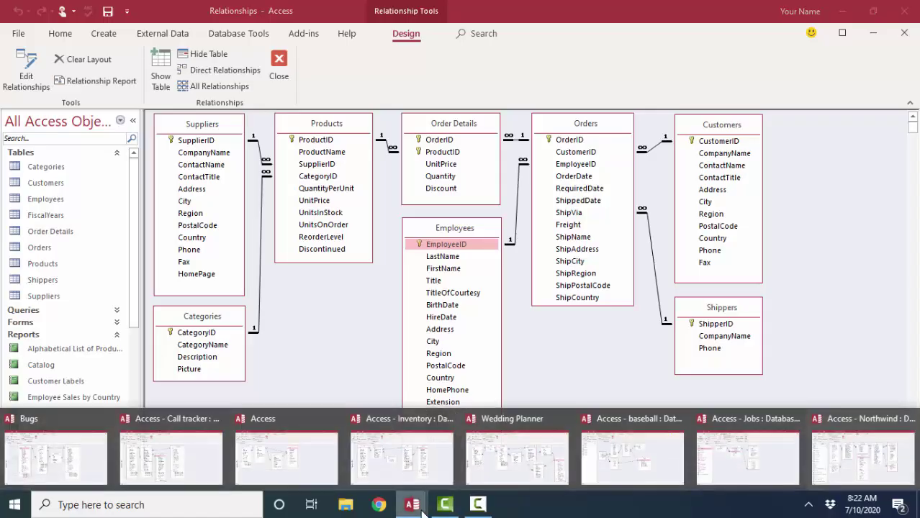
pyautogui.click(446, 476)
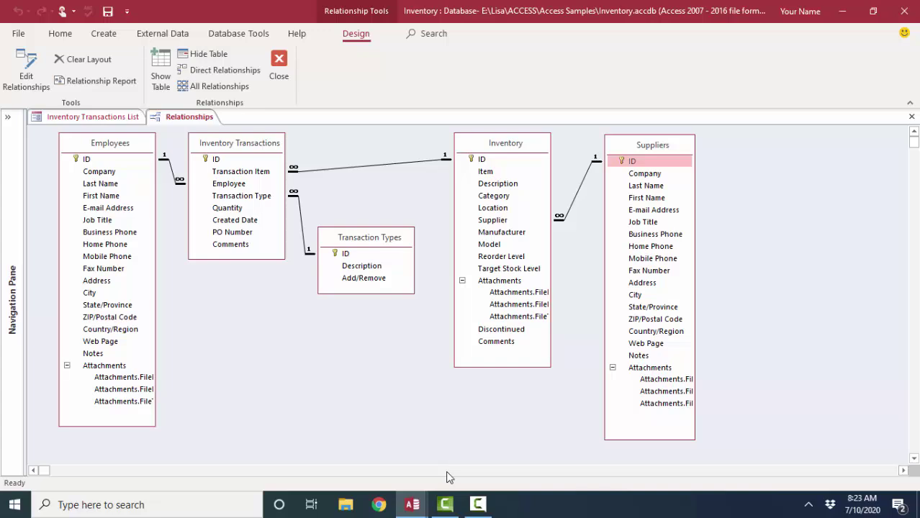
pyautogui.click(19, 37)
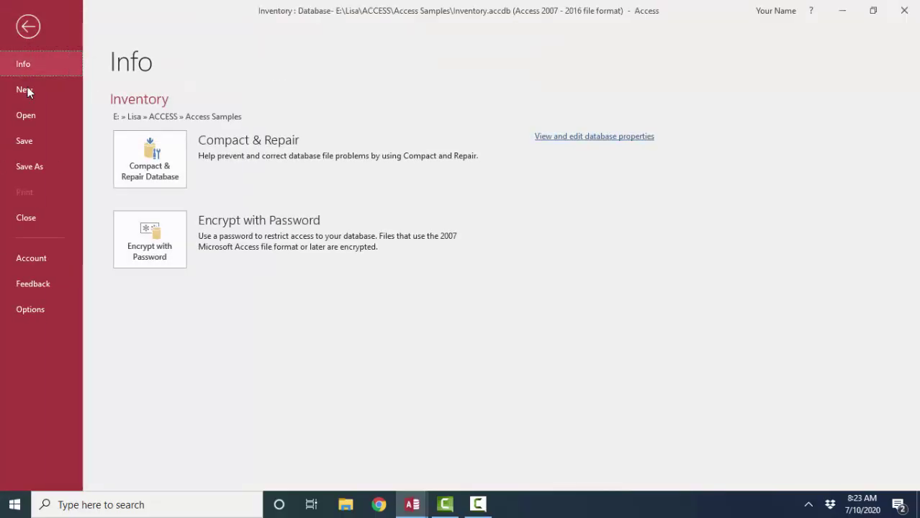
pyautogui.click(27, 93)
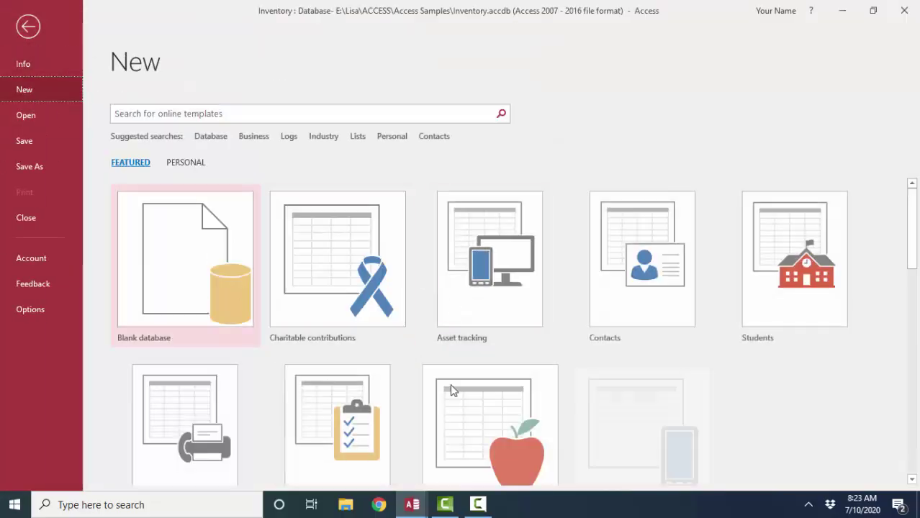
pyautogui.scroll(-2, 482, 338)
pyautogui.scroll(-3, 677, 335)
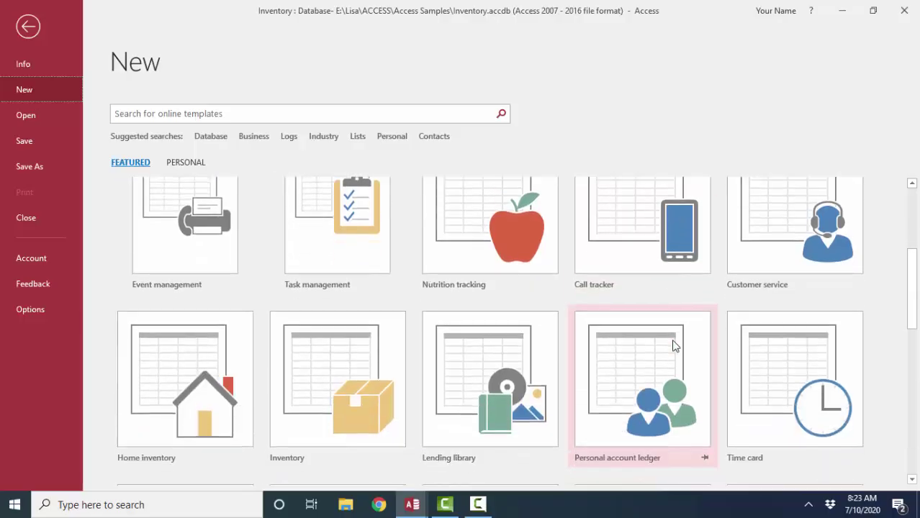
pyautogui.scroll(-1, 673, 344)
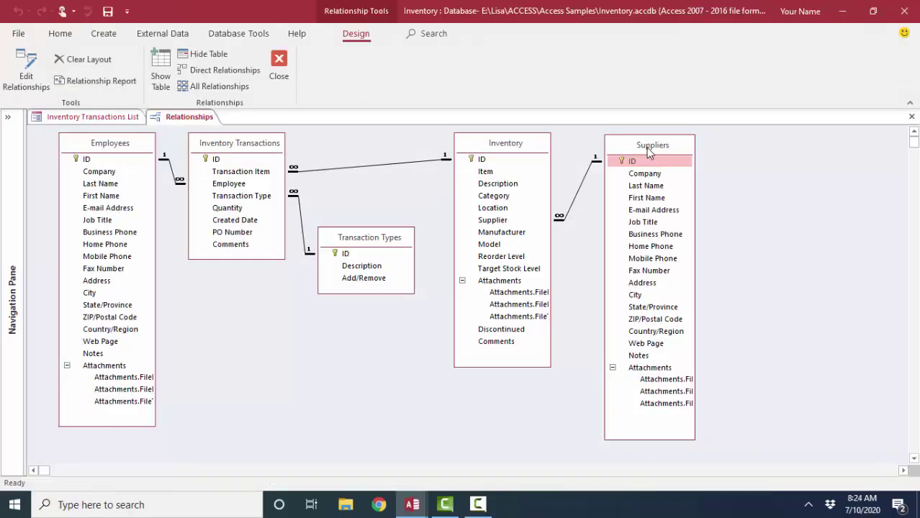
# Trace how the Employees and Inventory tables relate through Inventory Transactions in the Inventory database's relationships diagram.
pyautogui.click(526, 148)
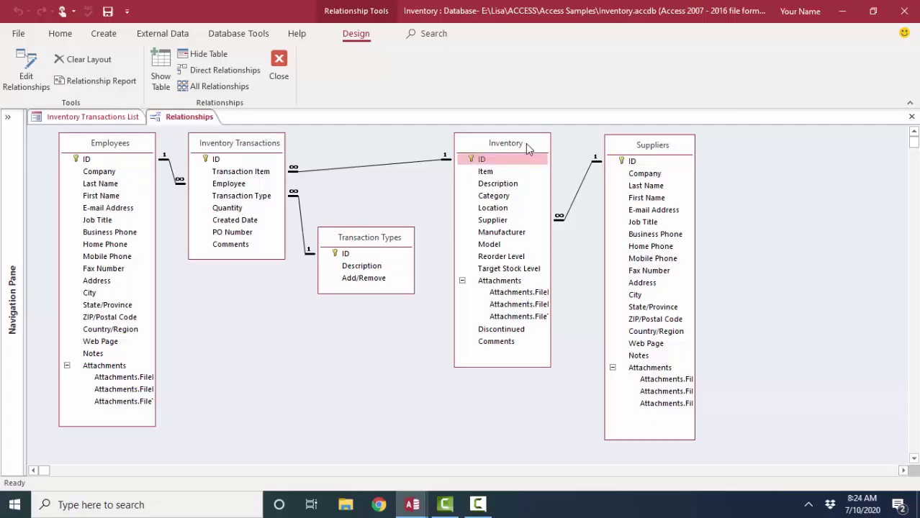
pyautogui.click(97, 144)
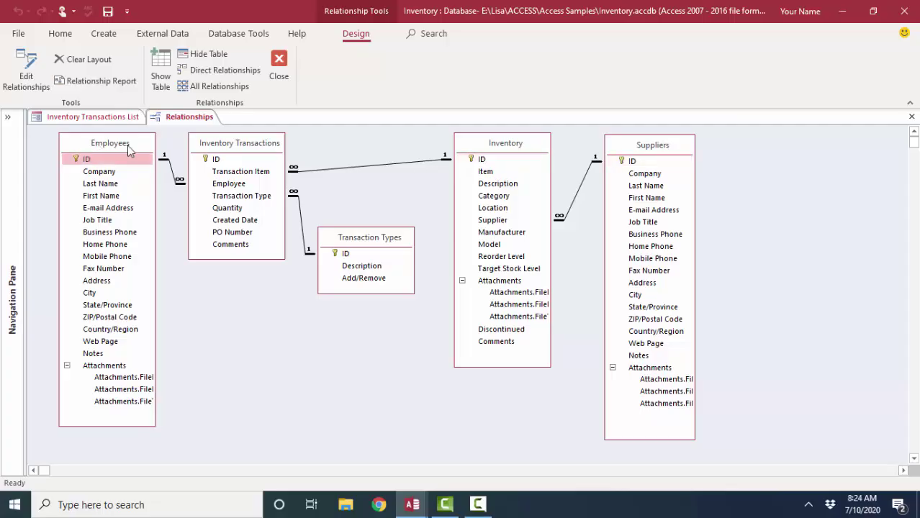
pyautogui.click(225, 149)
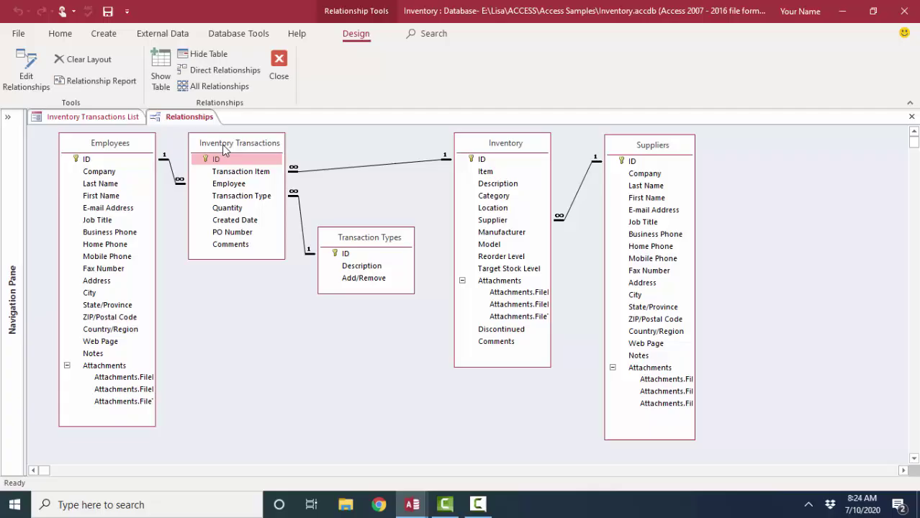
pyautogui.click(524, 150)
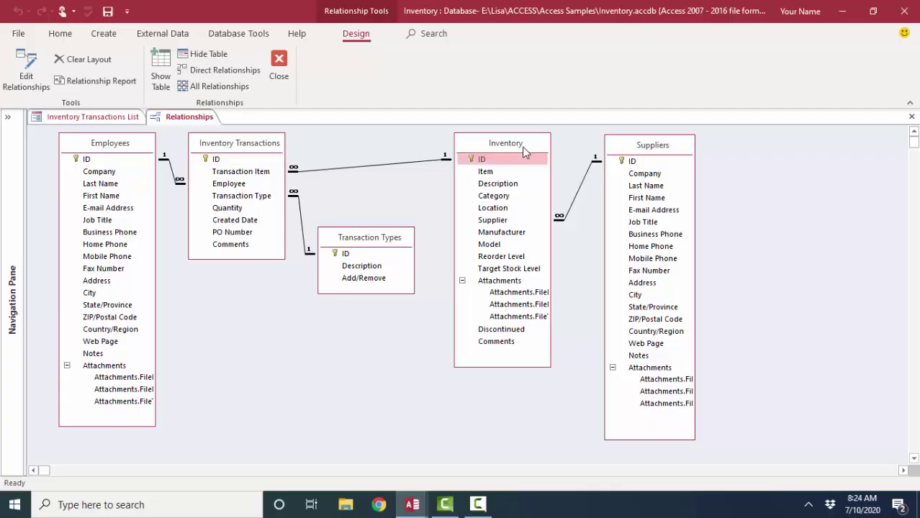
pyautogui.click(218, 144)
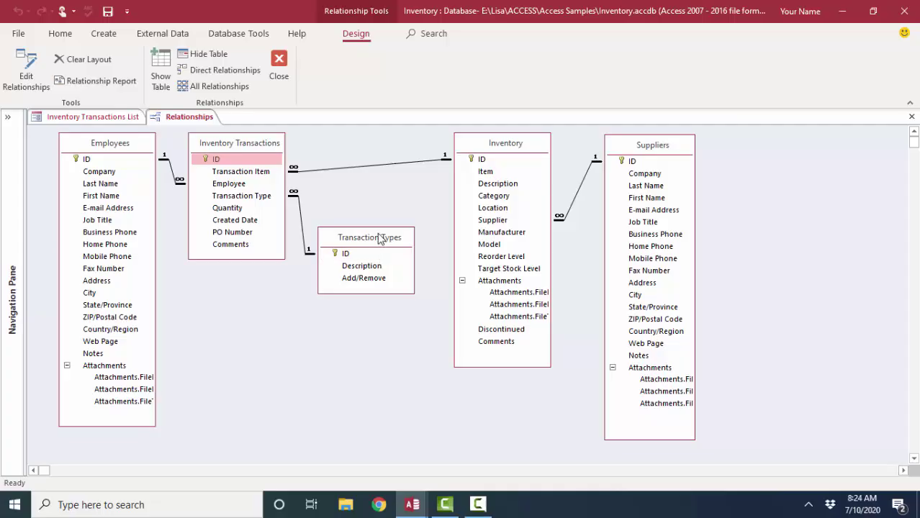
# Switch to the fundraising database's relationships diagram and examine how Fundraising Tasks, Campaigns, Events and Donations are related.
pyautogui.click(461, 443)
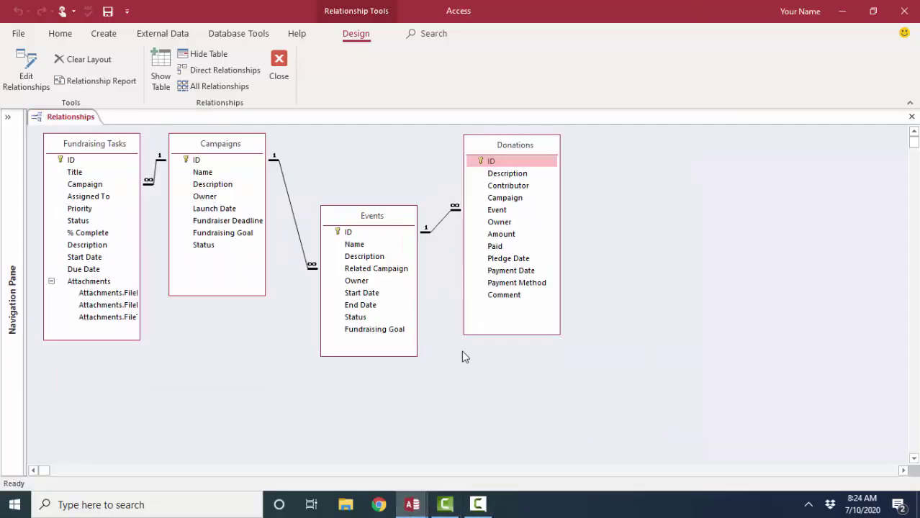
pyautogui.click(204, 150)
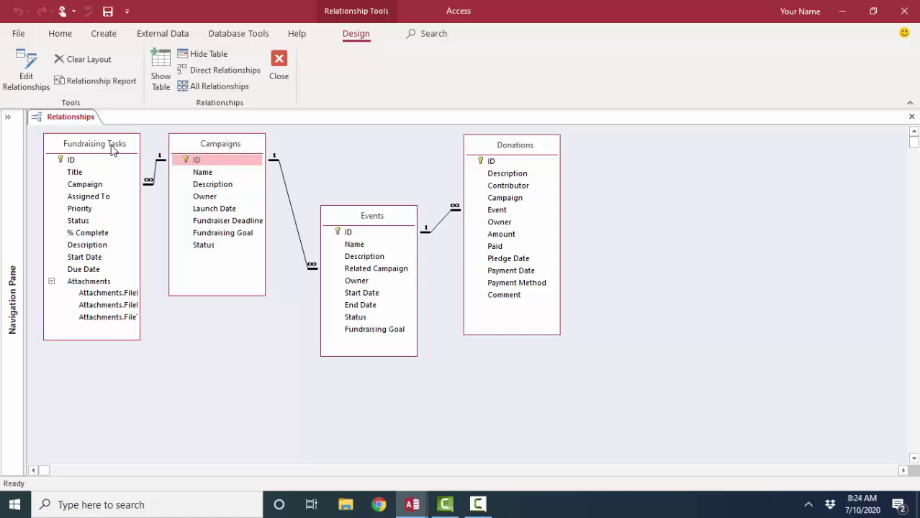
pyautogui.click(111, 149)
pyautogui.click(212, 150)
pyautogui.click(350, 221)
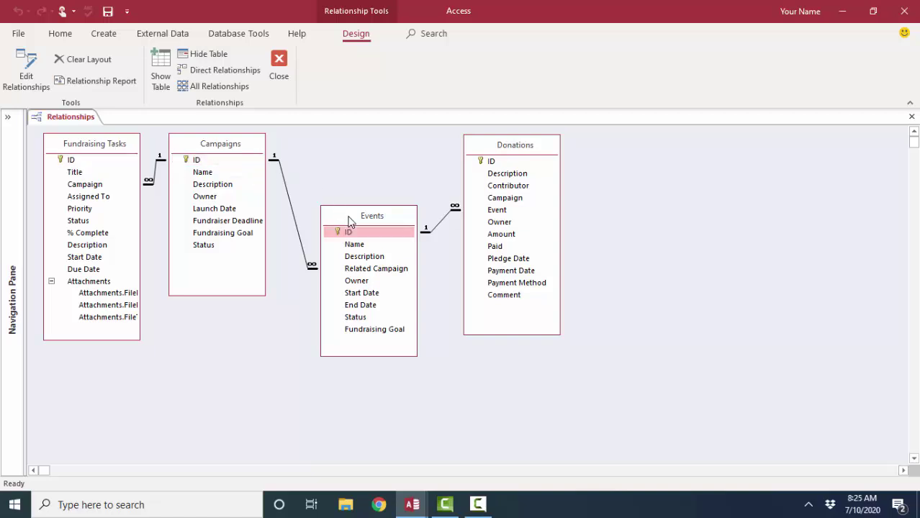
pyautogui.click(508, 146)
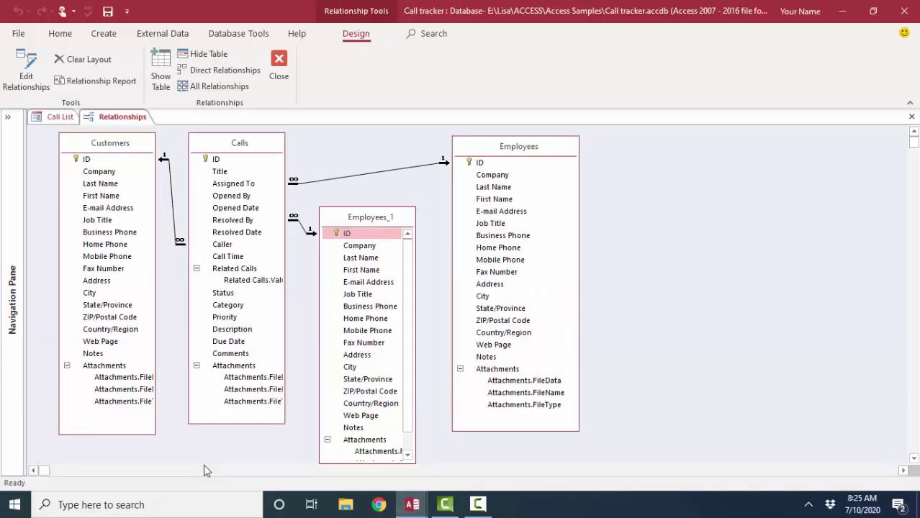
# In the Call tracker database's relationships diagram, trace how the Customers and Employees tables relate through Calls.
pyautogui.click(124, 150)
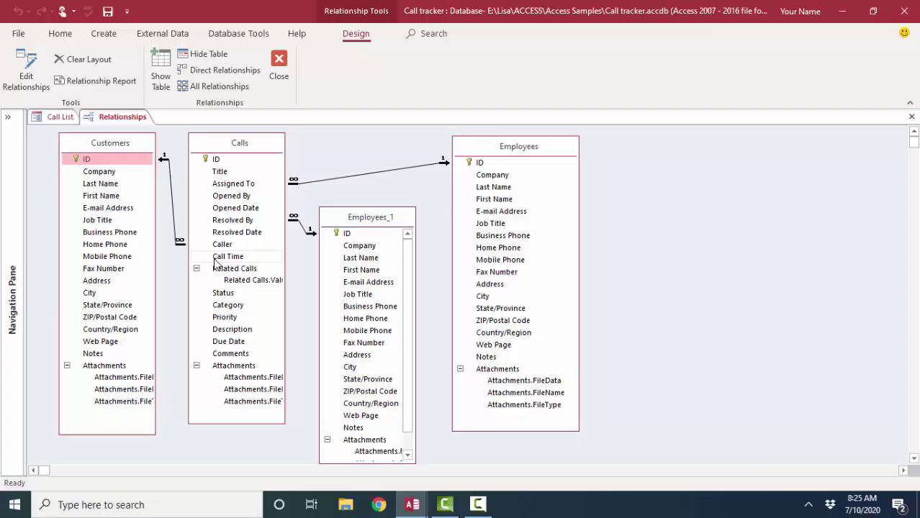
pyautogui.click(495, 148)
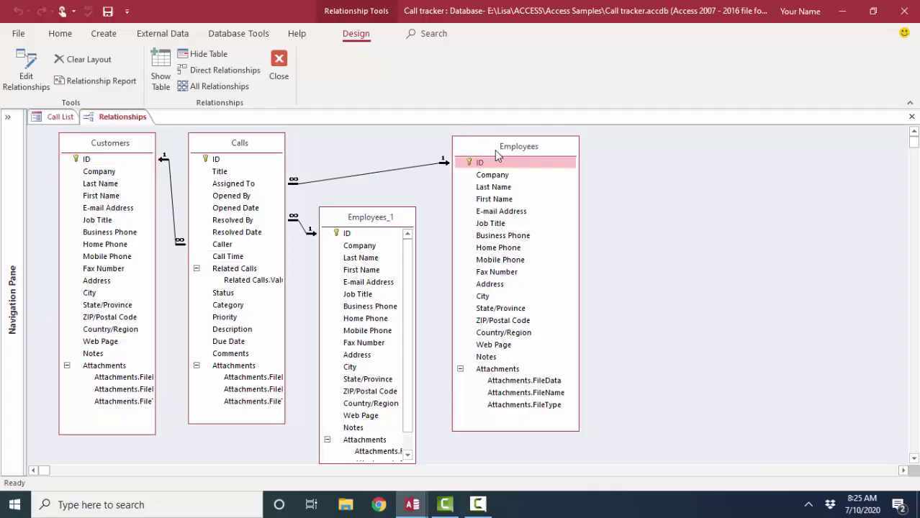
pyautogui.click(257, 145)
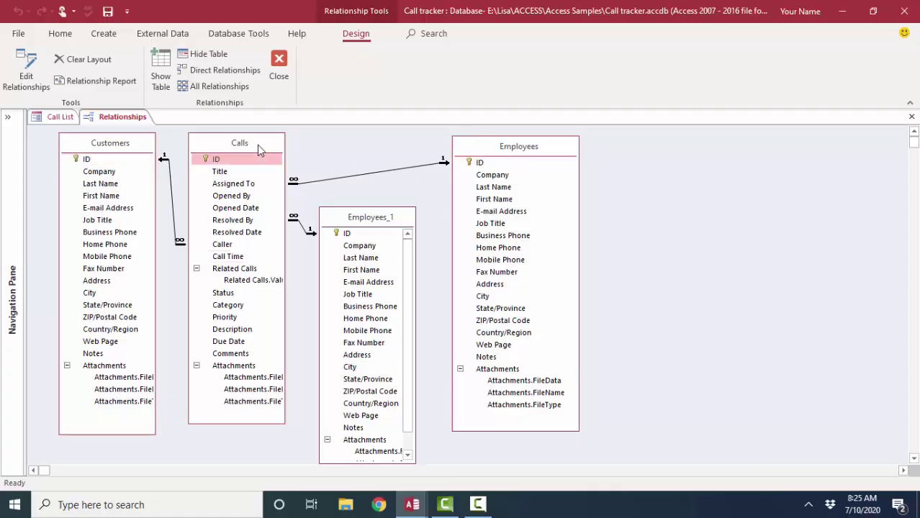
# Compare how the Employees and Employees_1 tables each relate to the Calls table.
pyautogui.click(378, 224)
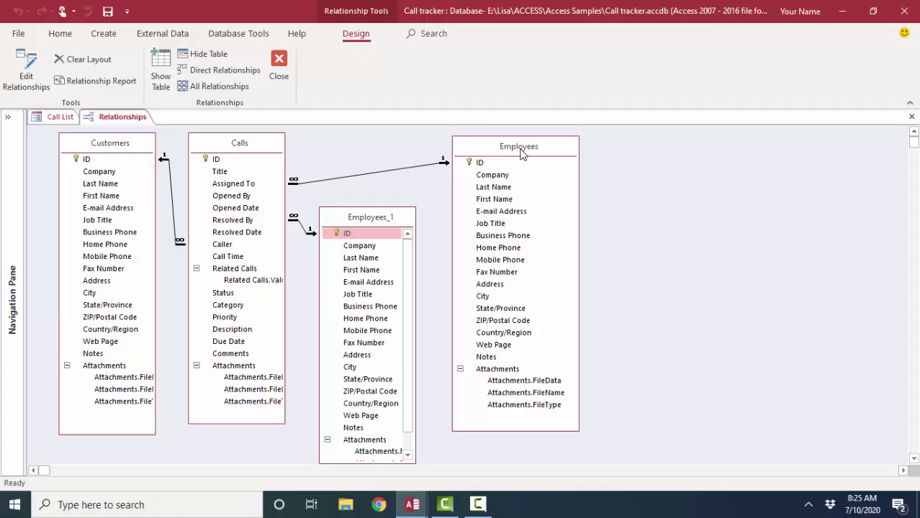
pyautogui.click(239, 144)
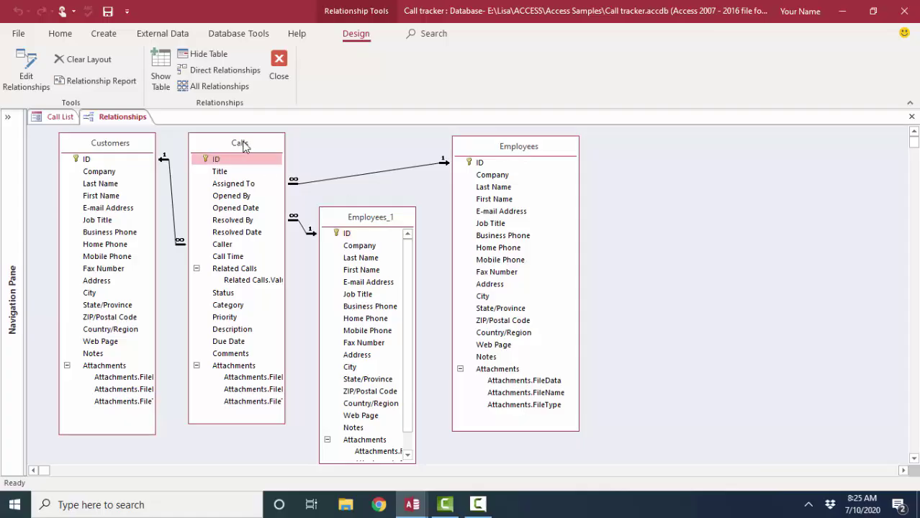
pyautogui.click(533, 150)
pyautogui.click(243, 144)
pyautogui.click(403, 224)
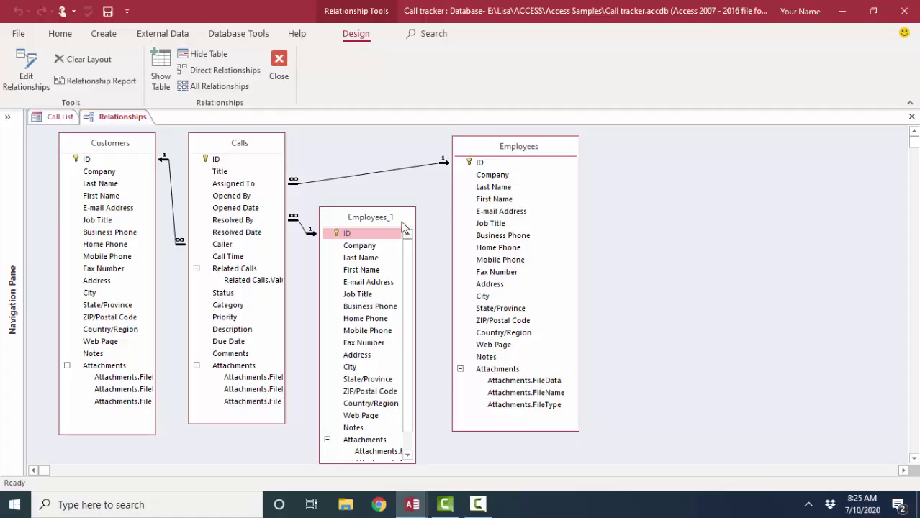
pyautogui.click(245, 148)
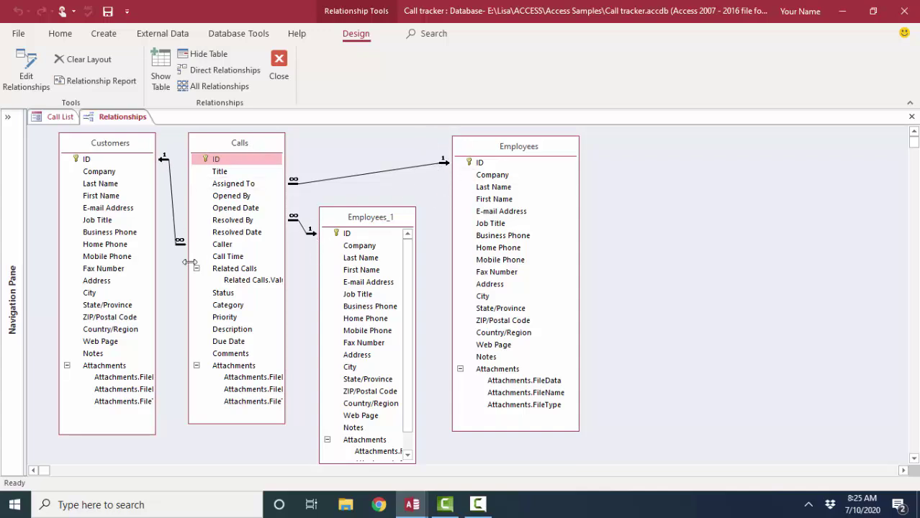
# Review the integrity options and join type of the relationship between Employees and Calls, and close its settings without changes.
pyautogui.click(393, 170)
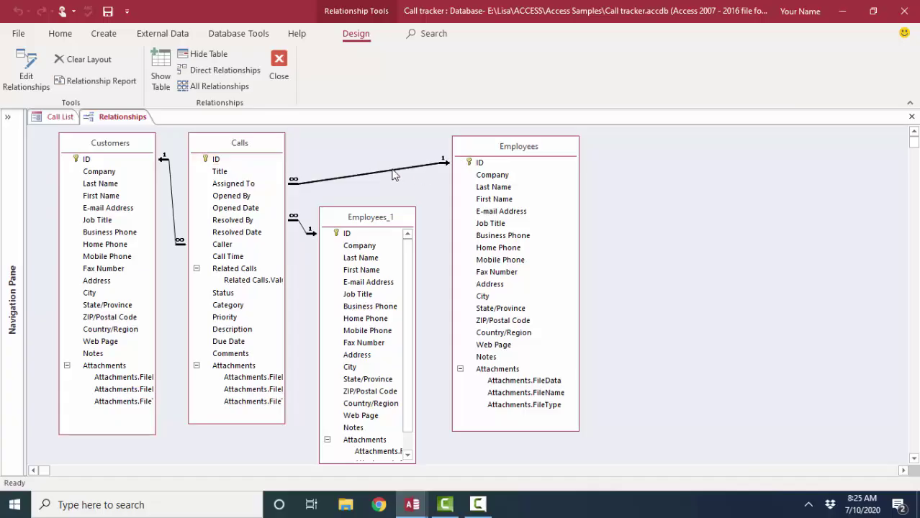
pyautogui.doubleClick(393, 171)
pyautogui.click(408, 209)
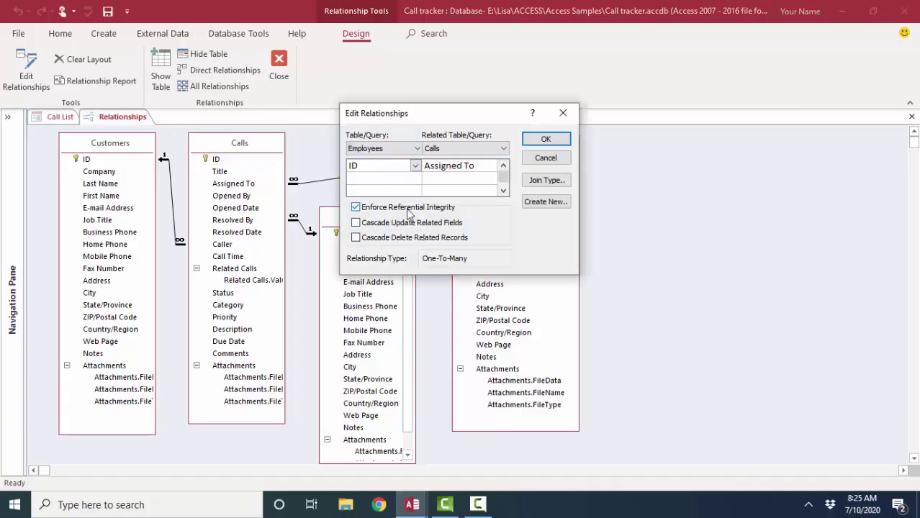
pyautogui.click(559, 187)
pyautogui.click(501, 217)
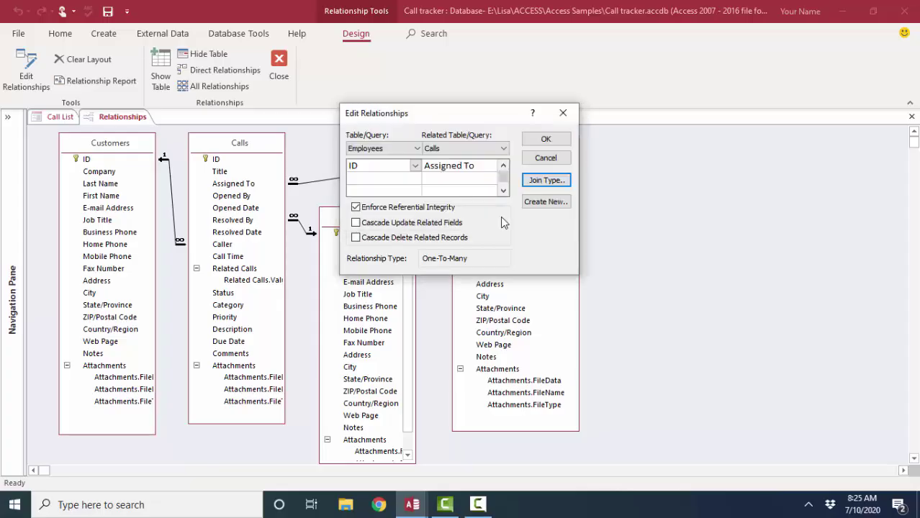
pyautogui.click(574, 115)
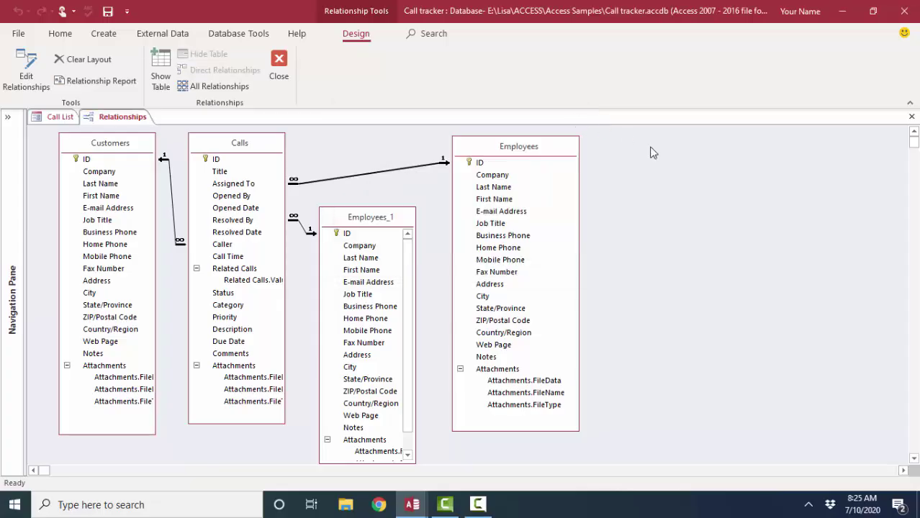